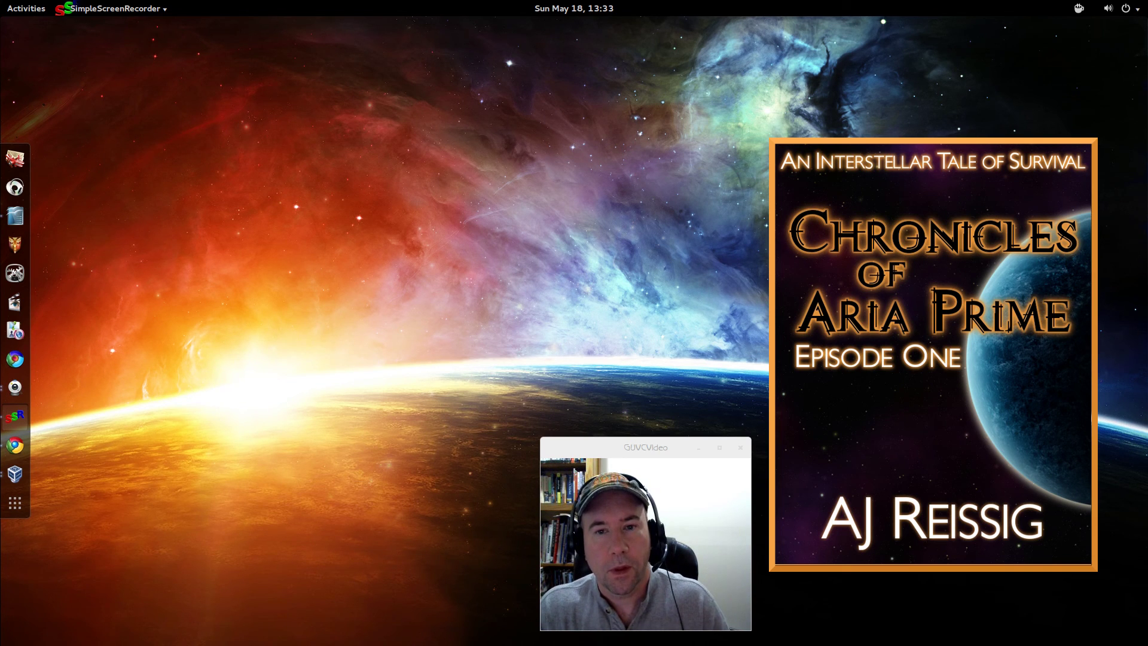
Step: Search the desktop's Activities overview for "libre" and clear the search
key(super)
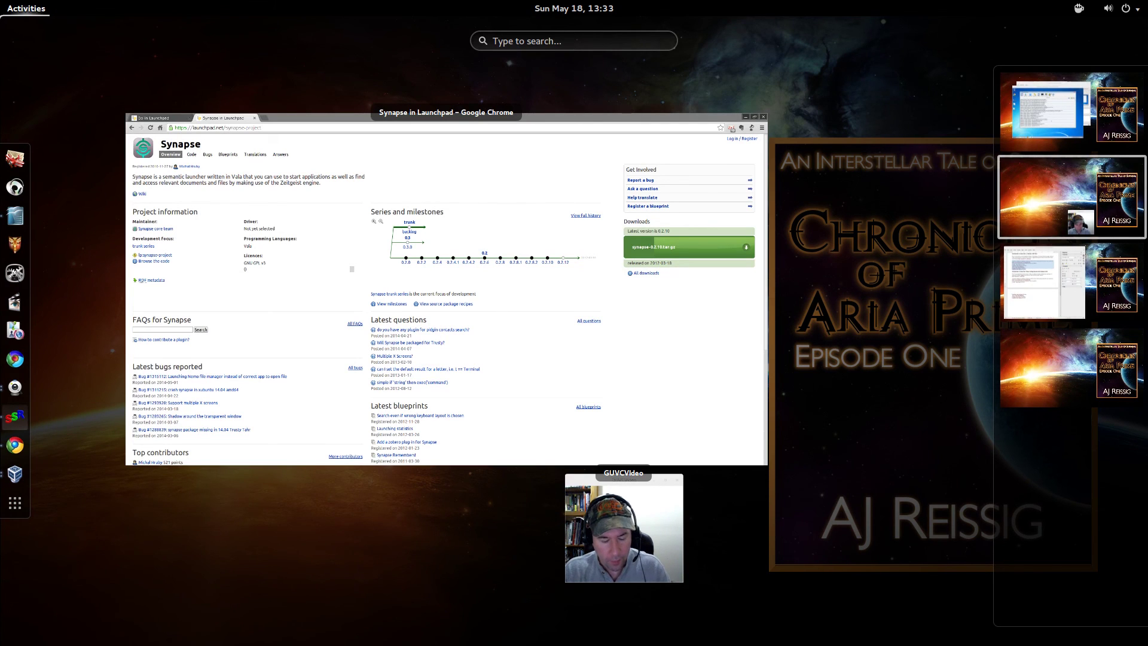
text(libre)
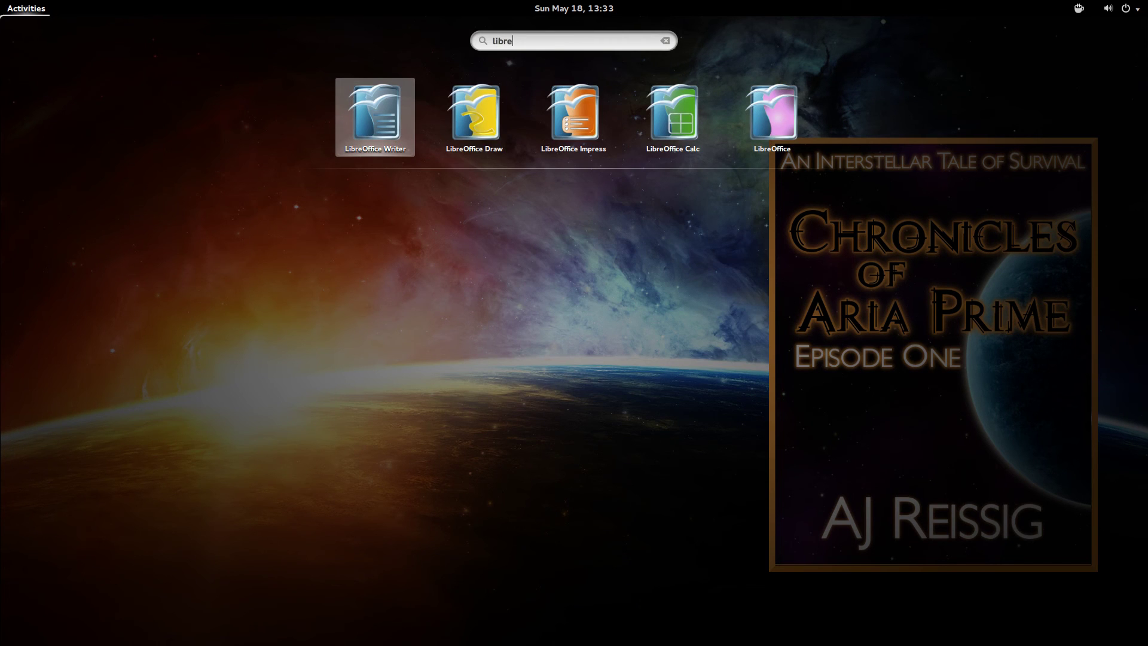
key(Escape)
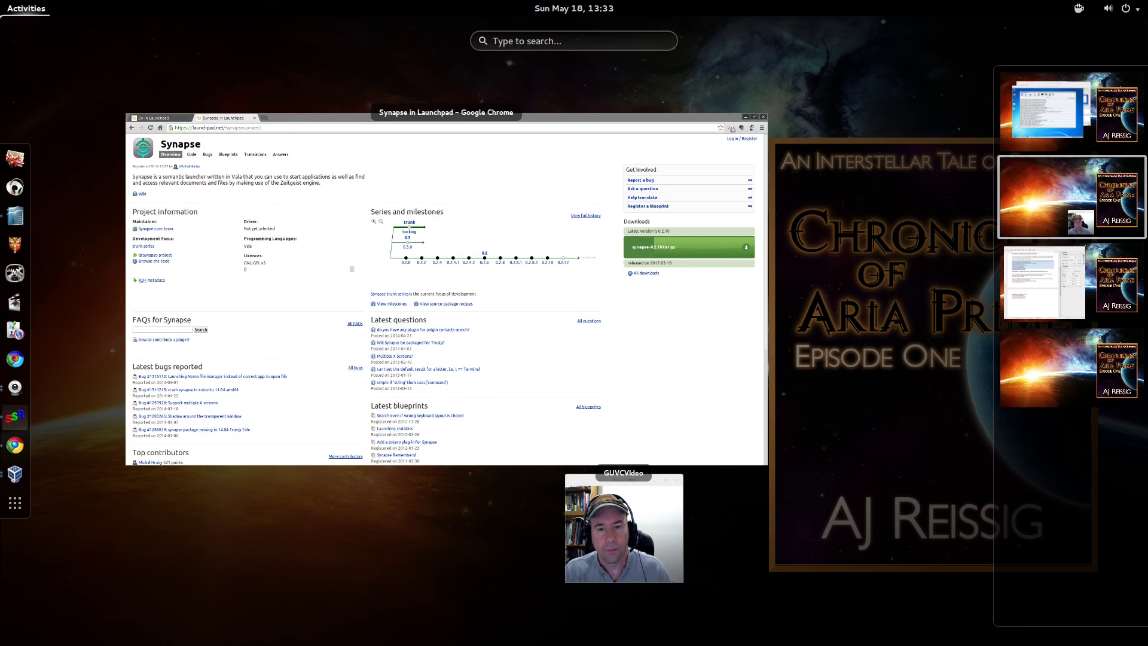
Step: Bring up the Synapse project page on Launchpad in Google Chrome and minimize the browser
click(558, 153)
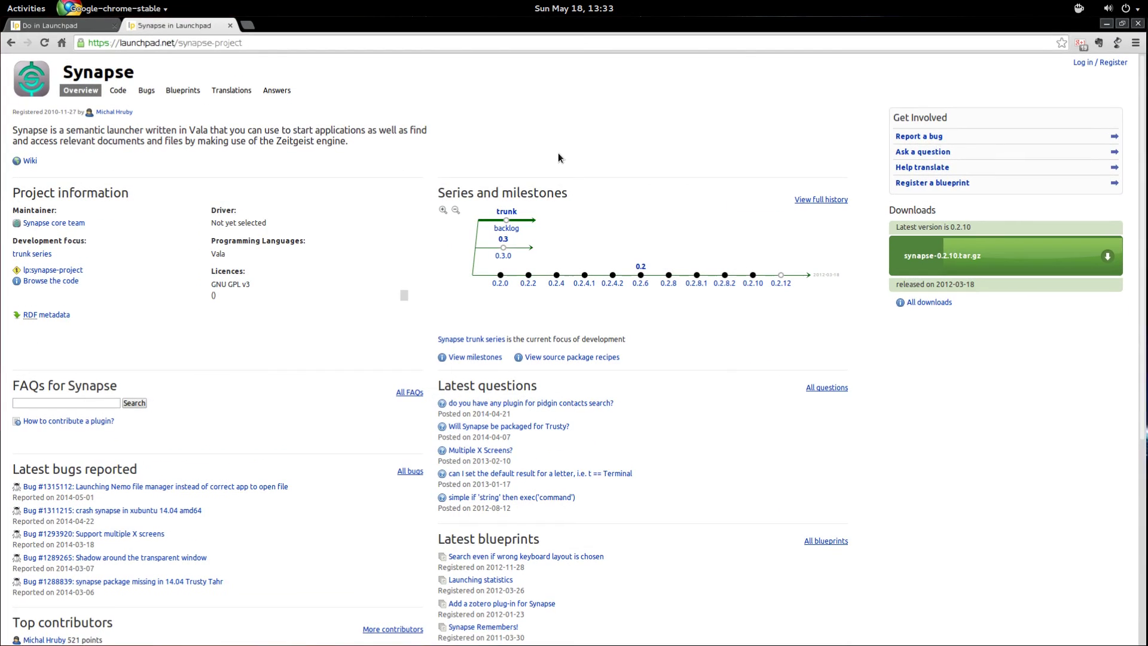
click(1109, 23)
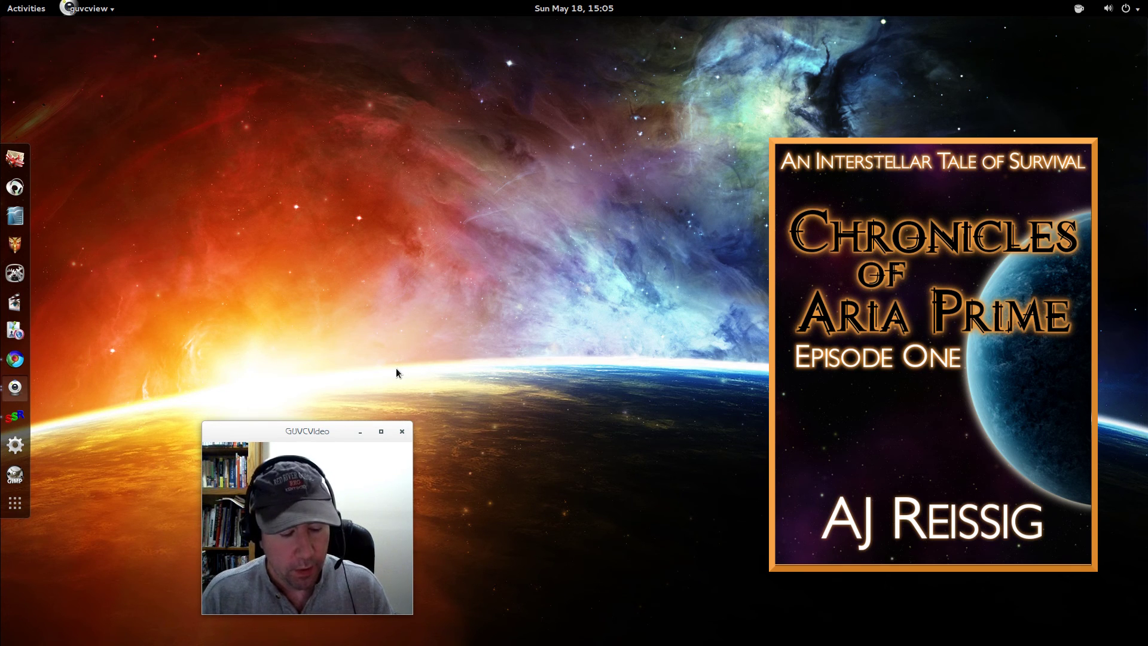
Step: Open the Synapse launcher, search for "l" and browse through the matching applications and files
key(ctrl+space)
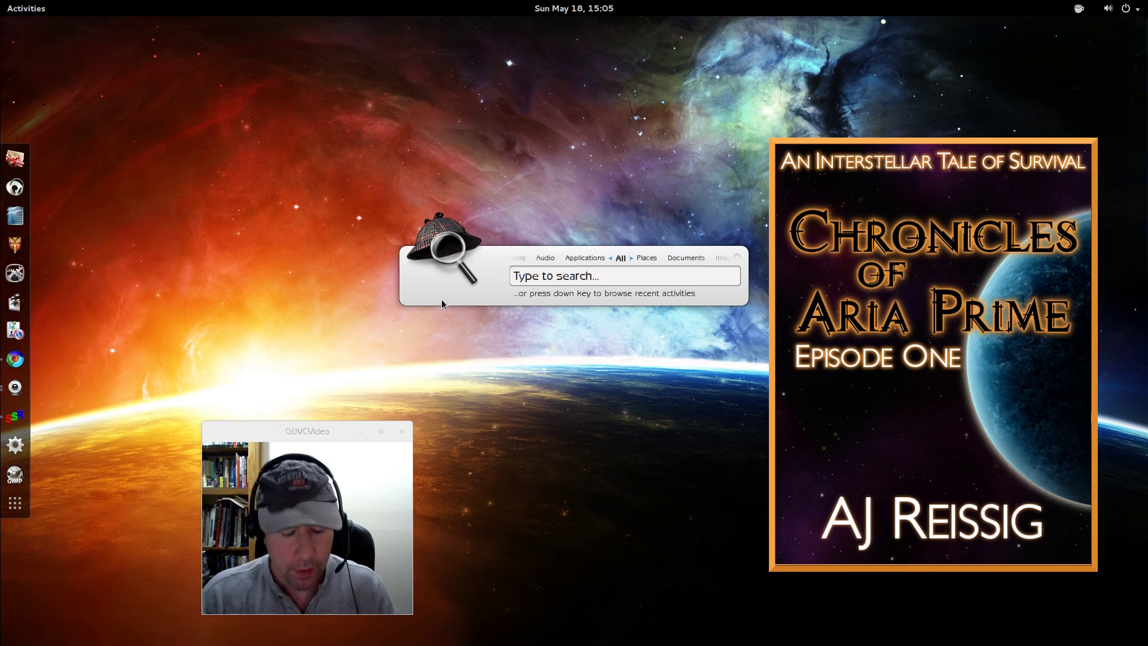
text(l)
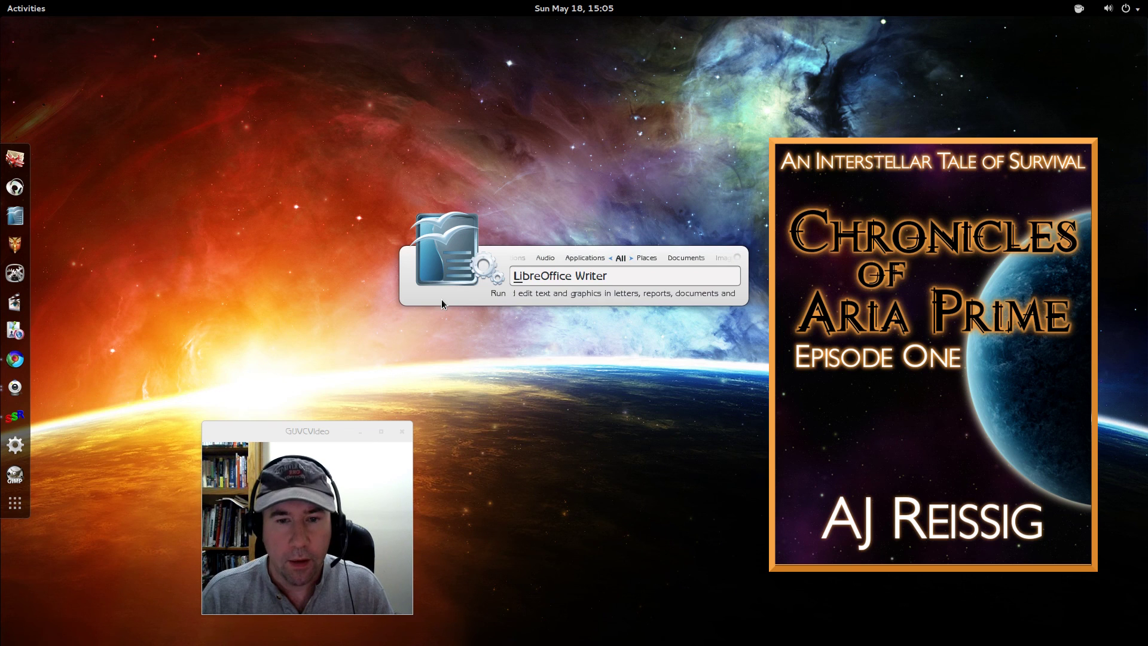
key(Down)
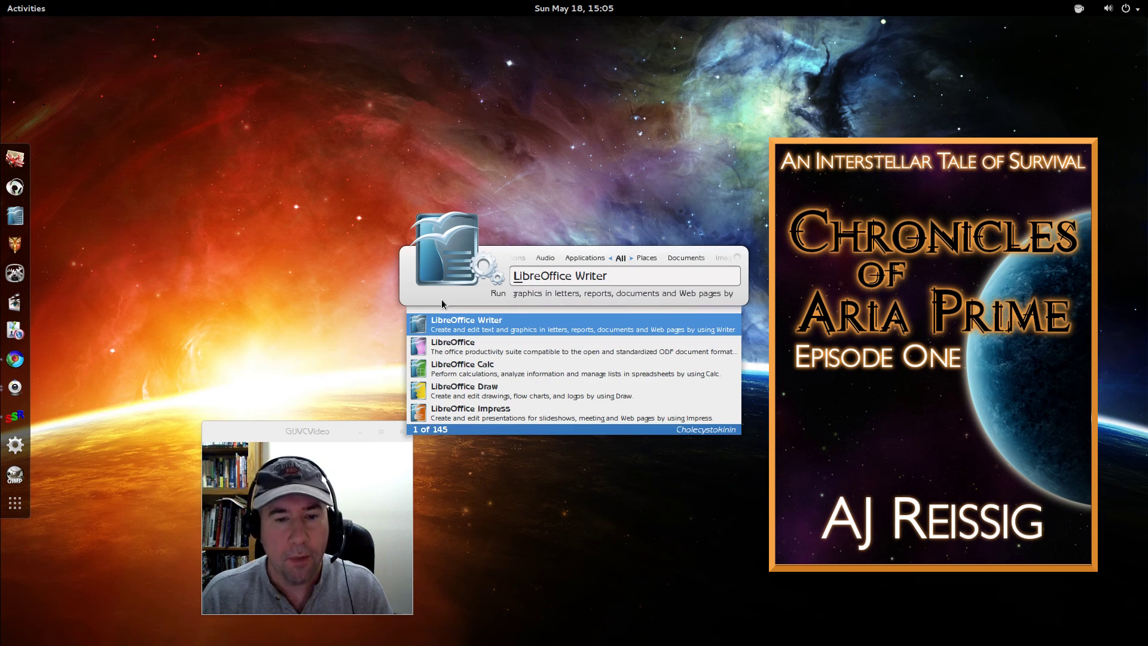
key(Down)
key(Down)
key(Down)
key(Down)
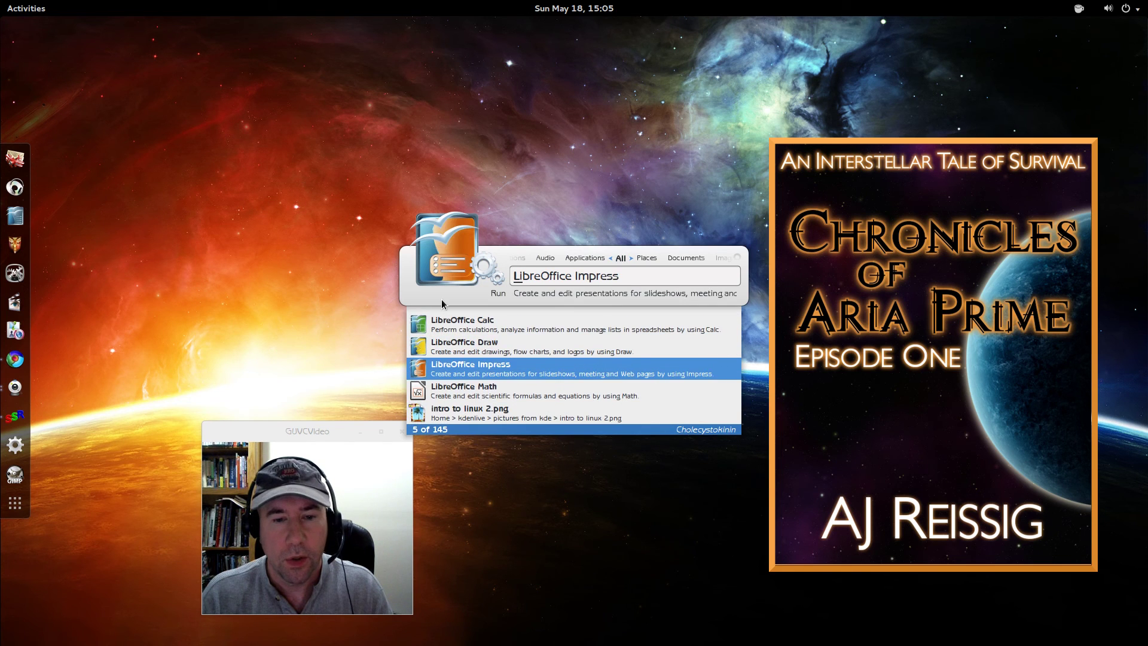
key(Down)
key(Down)
key(Down)
key(Up)
key(Up)
key(Up)
key(Up)
key(Up)
key(Up)
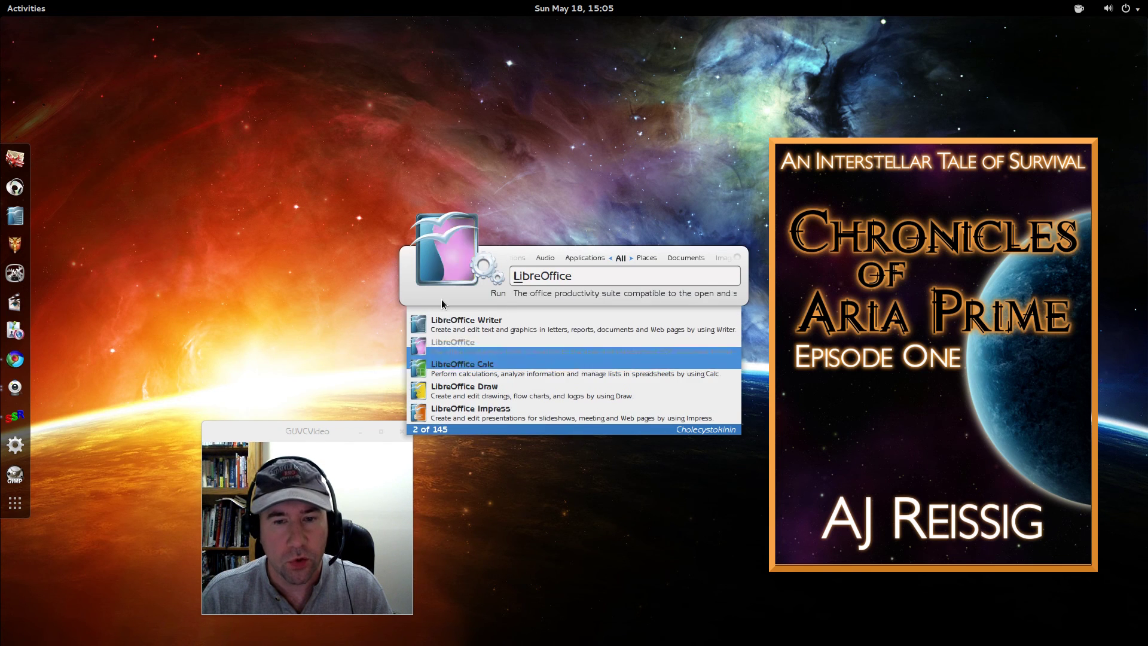
key(Up)
key(Up)
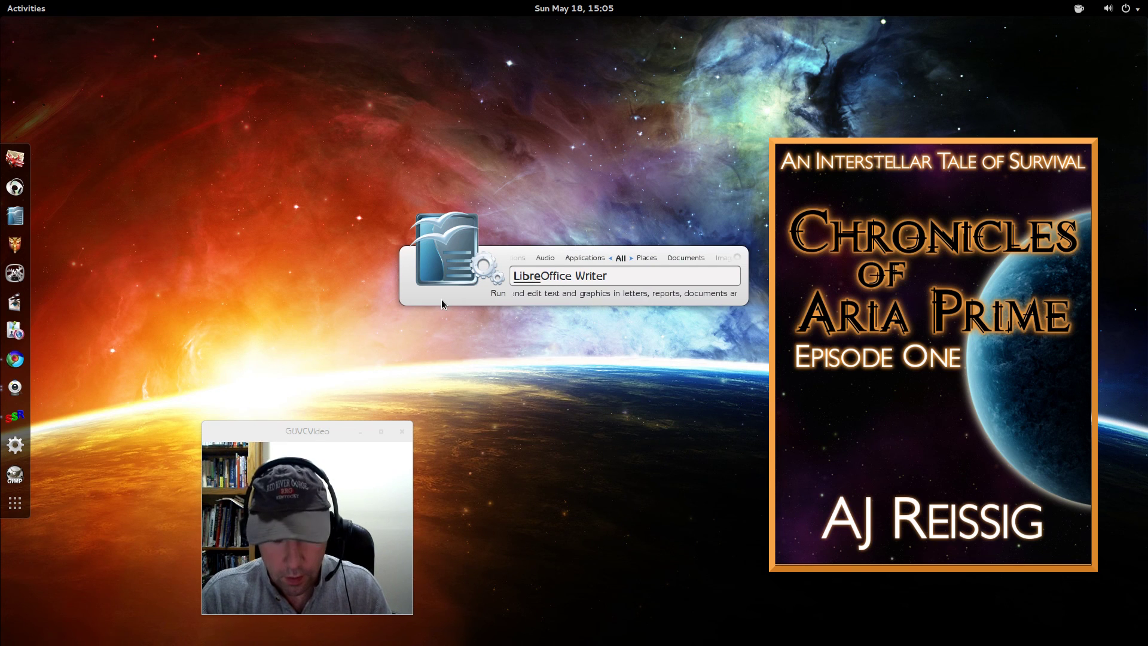
Step: Narrow the Synapse search to "libre", browse the LibreOffice matches, and clear the search
key(Down)
key(Down)
key(Down)
key(Down)
key(Down)
key(Down)
key(Down)
key(Down)
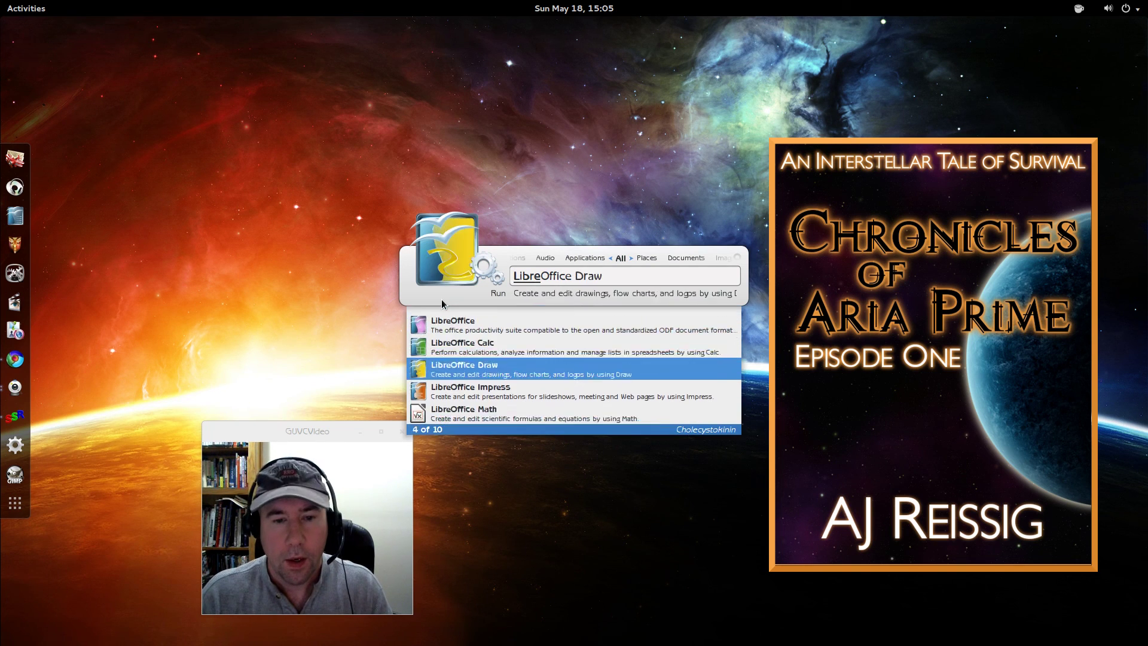
key(Up)
key(Up)
key(Up)
key(Up)
key(Up)
key(Up)
key(Up)
key(Up)
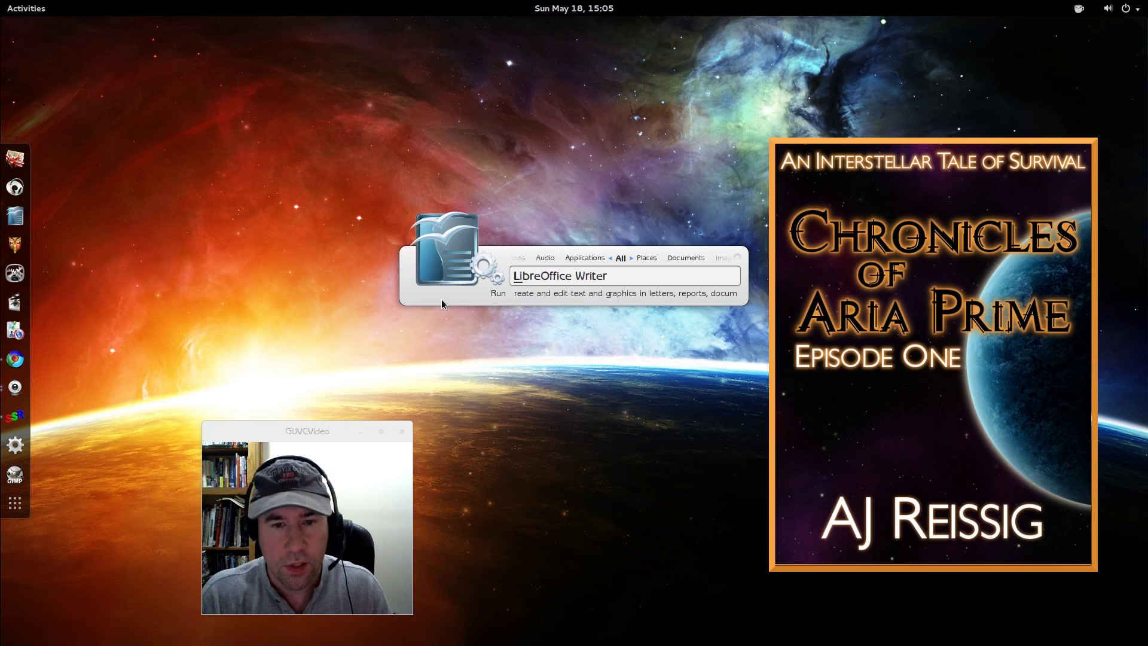
key(Escape)
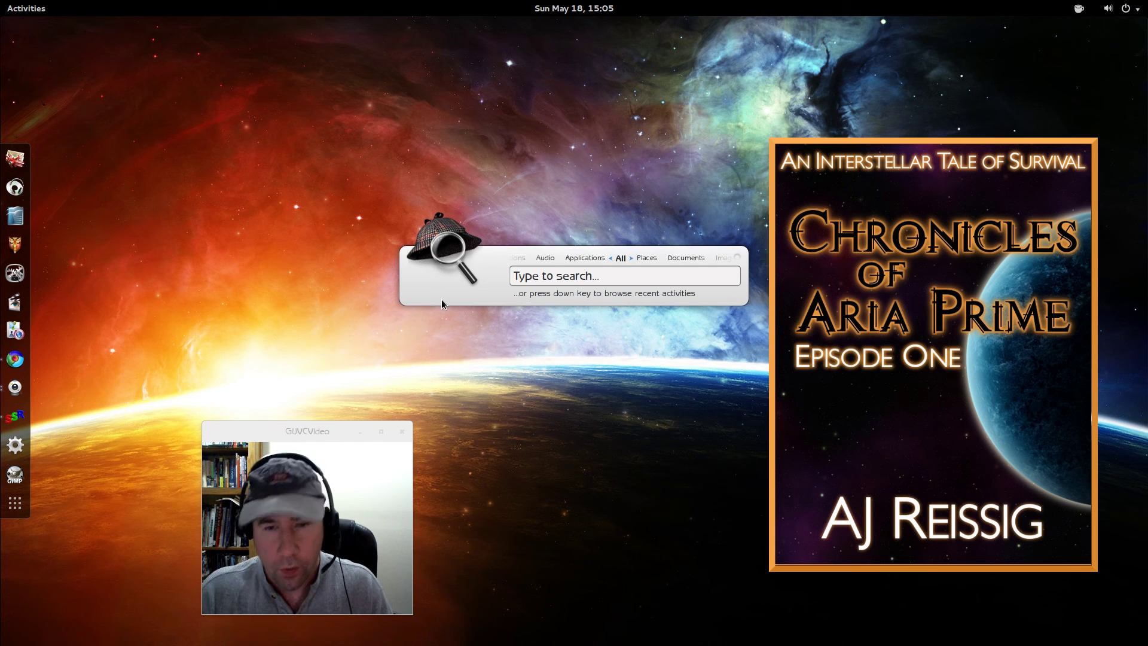
Step: Cycle through the Synapse search categories in both directions, from Applications and Audio across to Images and Internet
key(Left)
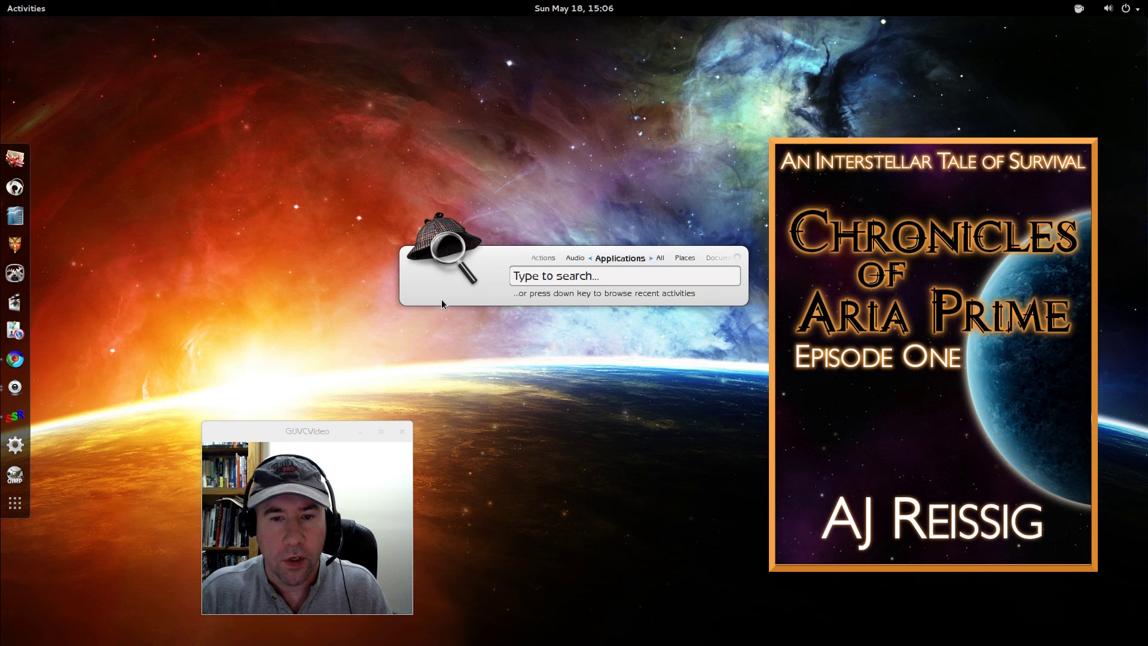
key(Left)
key(Left)
key(Right)
key(Right)
key(Right)
key(Right)
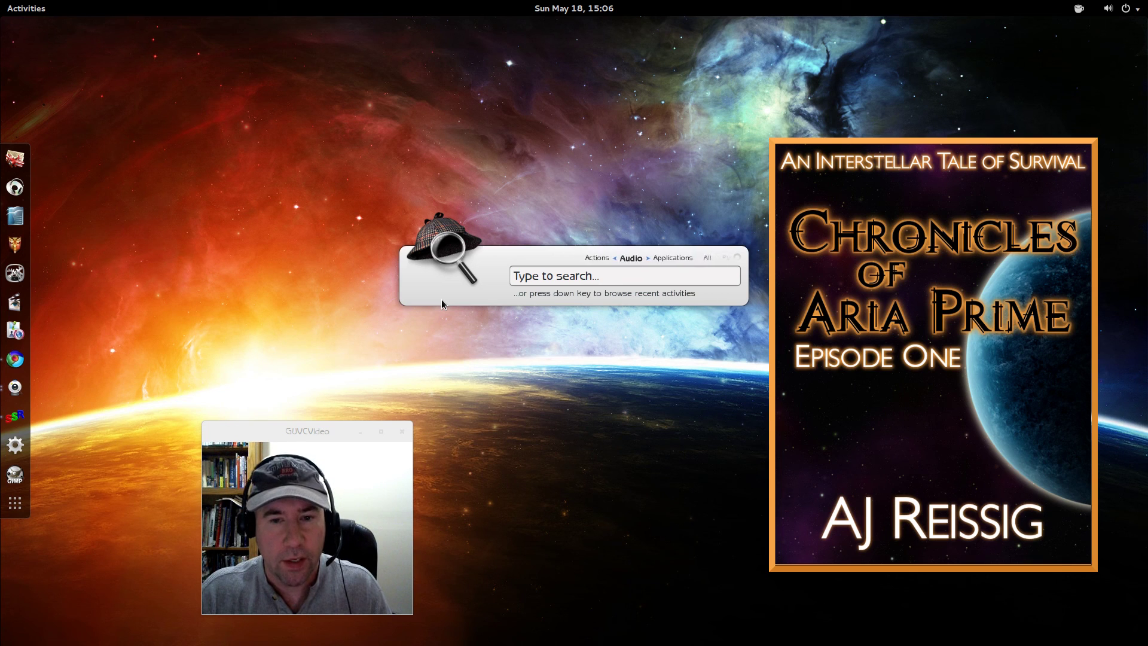
key(Right)
key(Right)
key(Right)
key(Right)
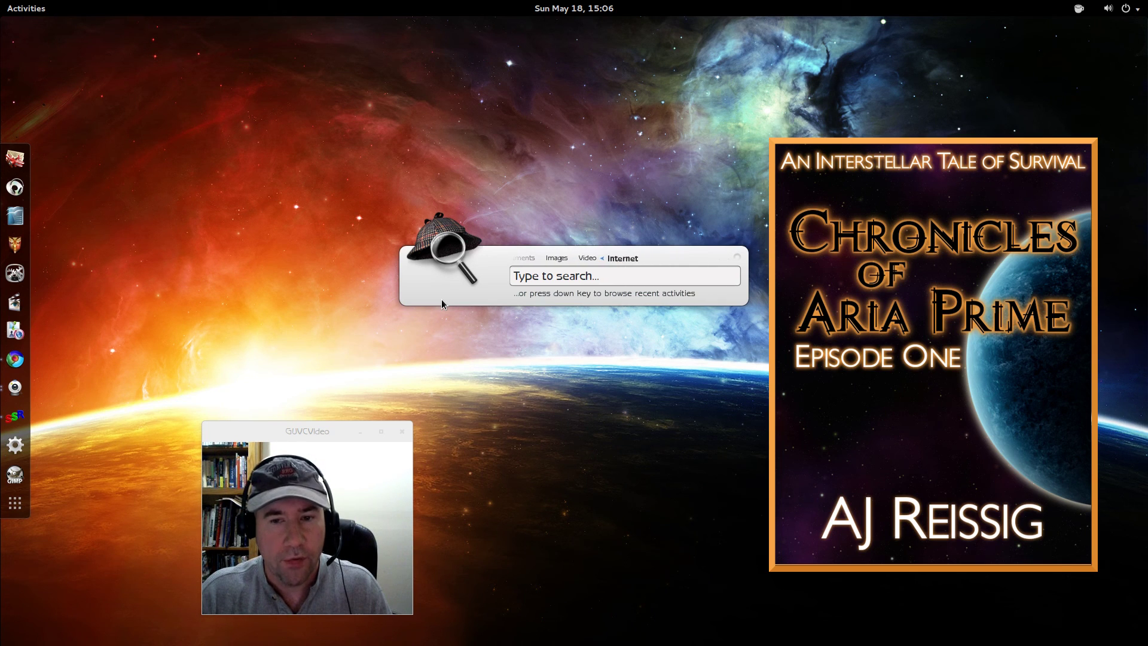
key(Left)
key(Left)
key(Left)
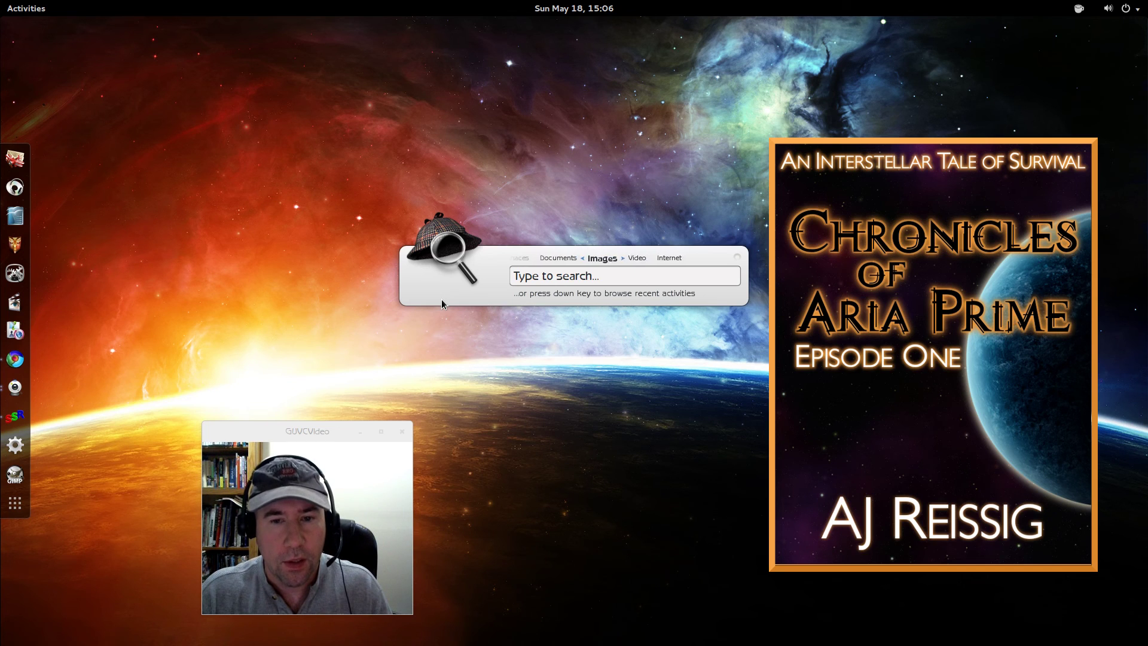
key(Right)
key(Right)
key(Right)
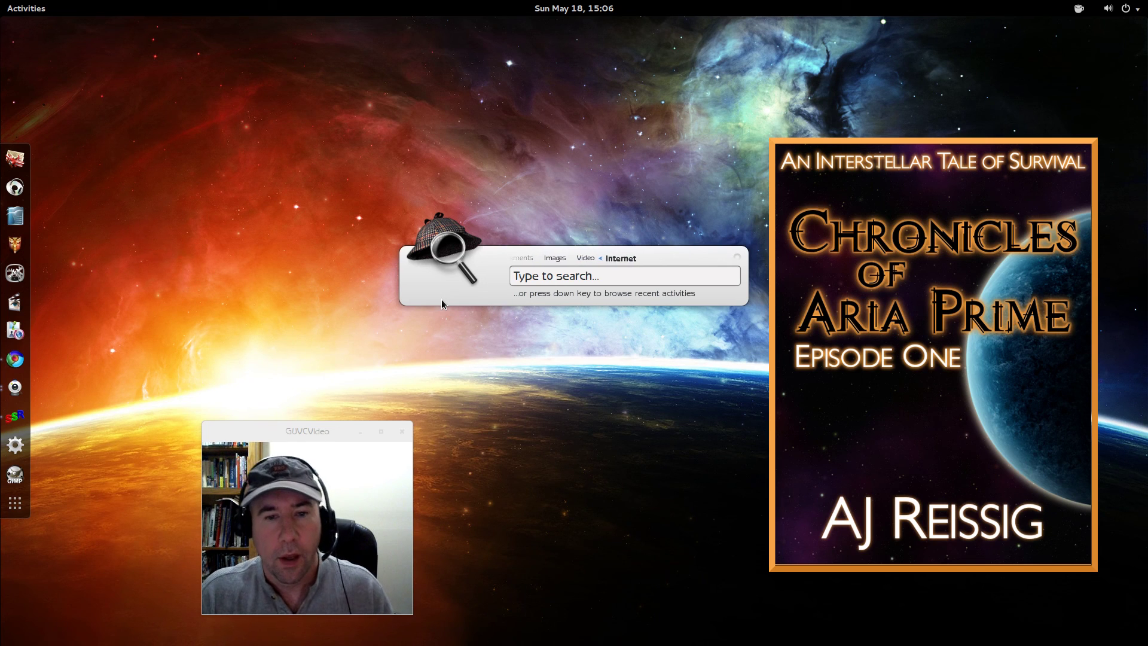
Step: Open the Synapse preferences and look through the list of available plugins
click(738, 258)
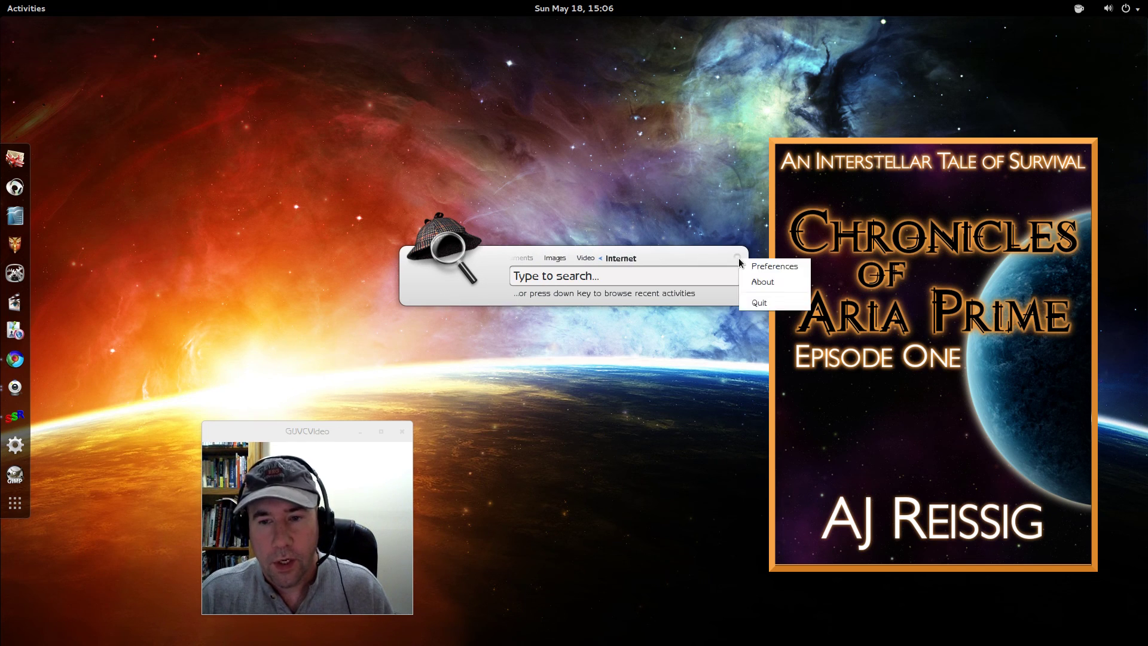
click(769, 269)
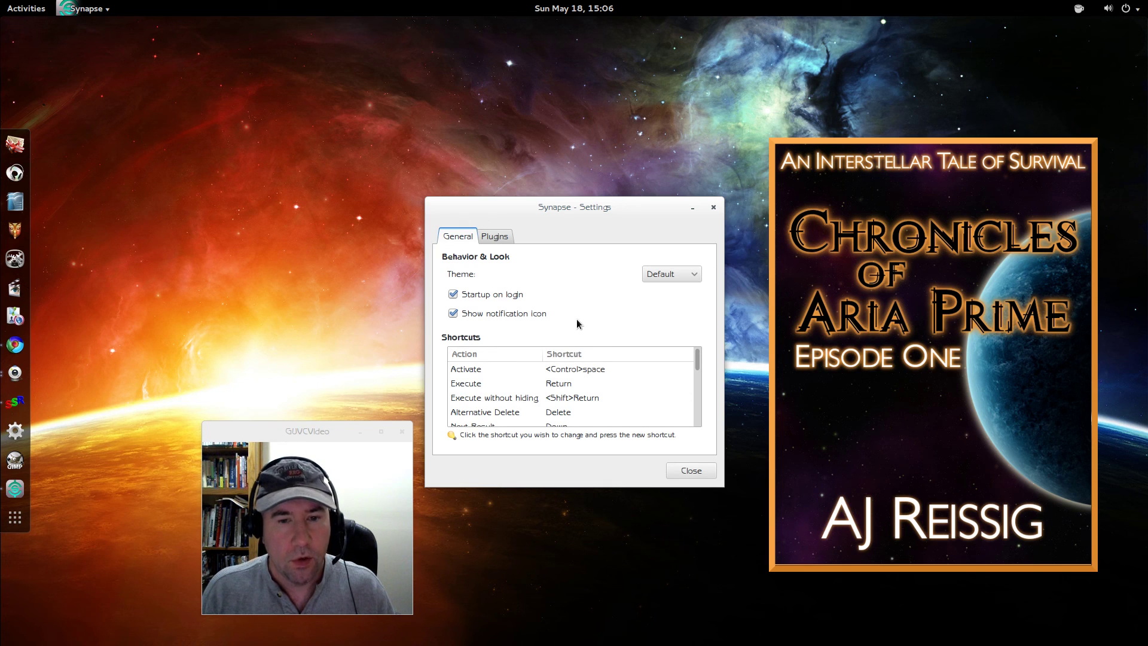
click(502, 238)
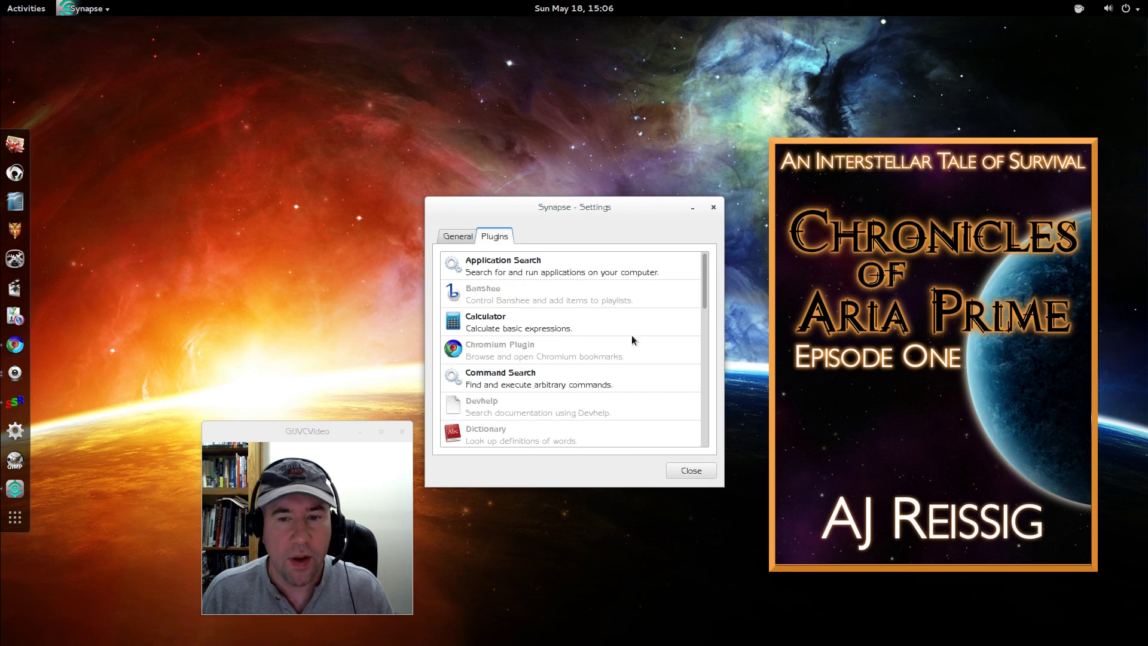
scroll(652, 415, down, 9)
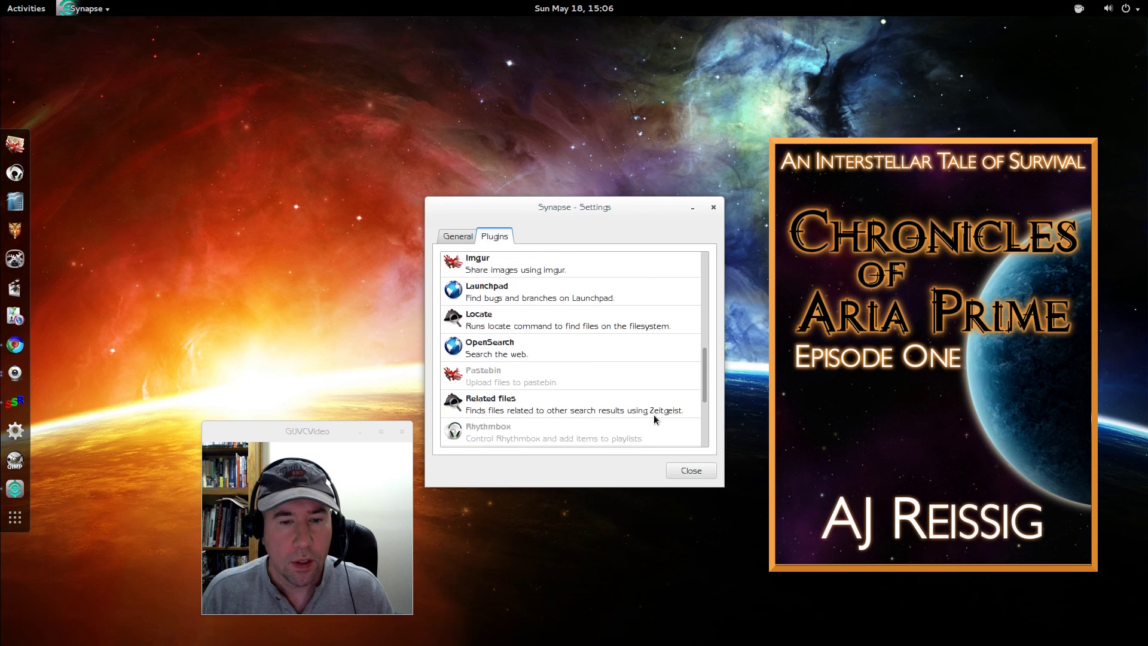
scroll(654, 415, down, 1)
scroll(656, 410, up, 10)
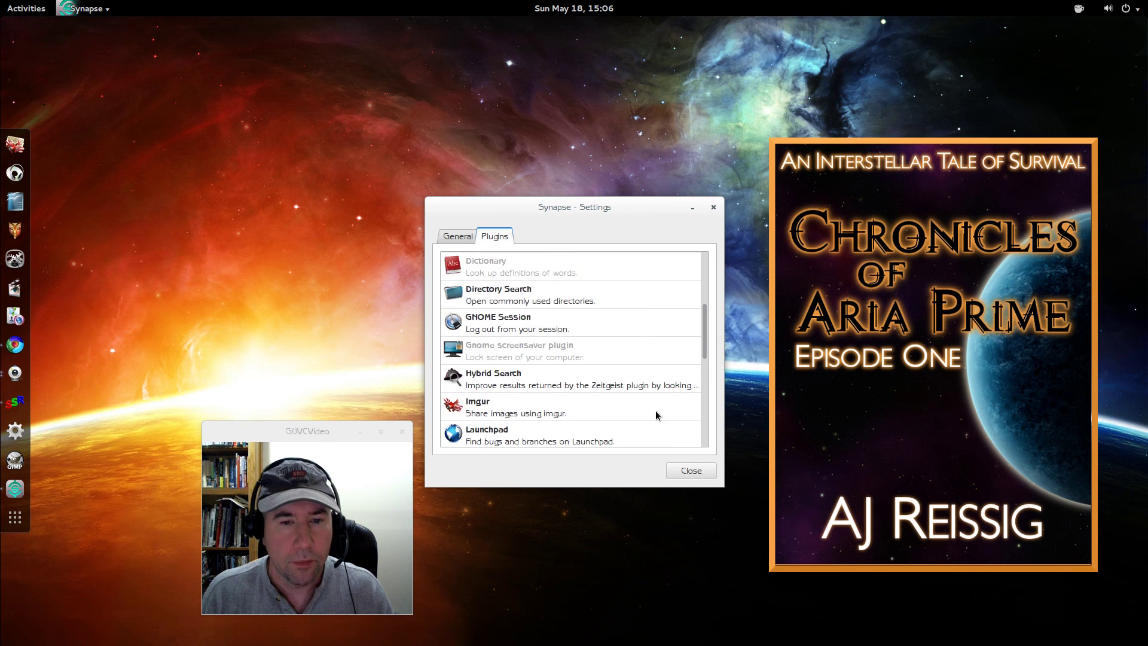
Step: Set the Synapse theme to Doish in the general settings and close the settings window
click(455, 239)
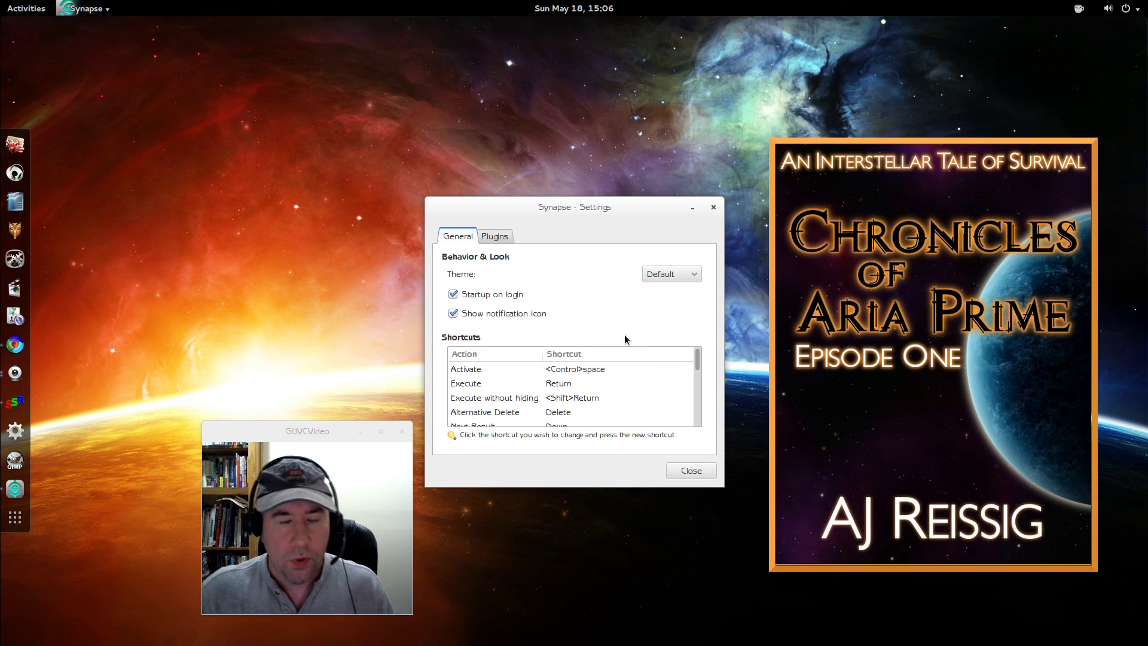
click(694, 274)
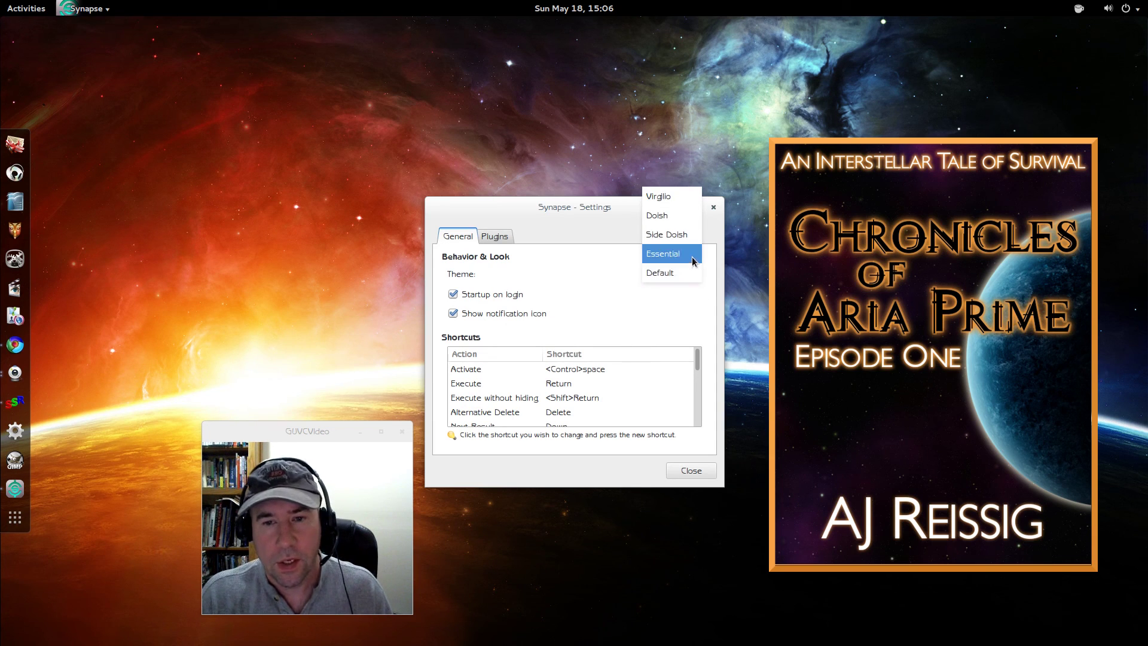
click(689, 221)
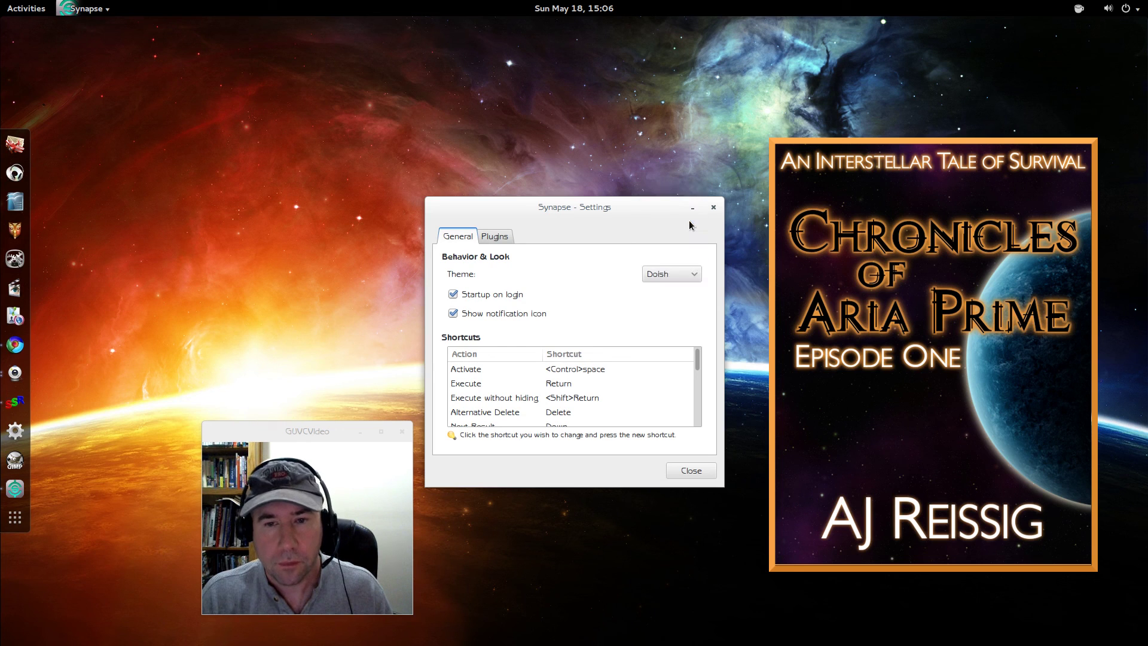
click(690, 471)
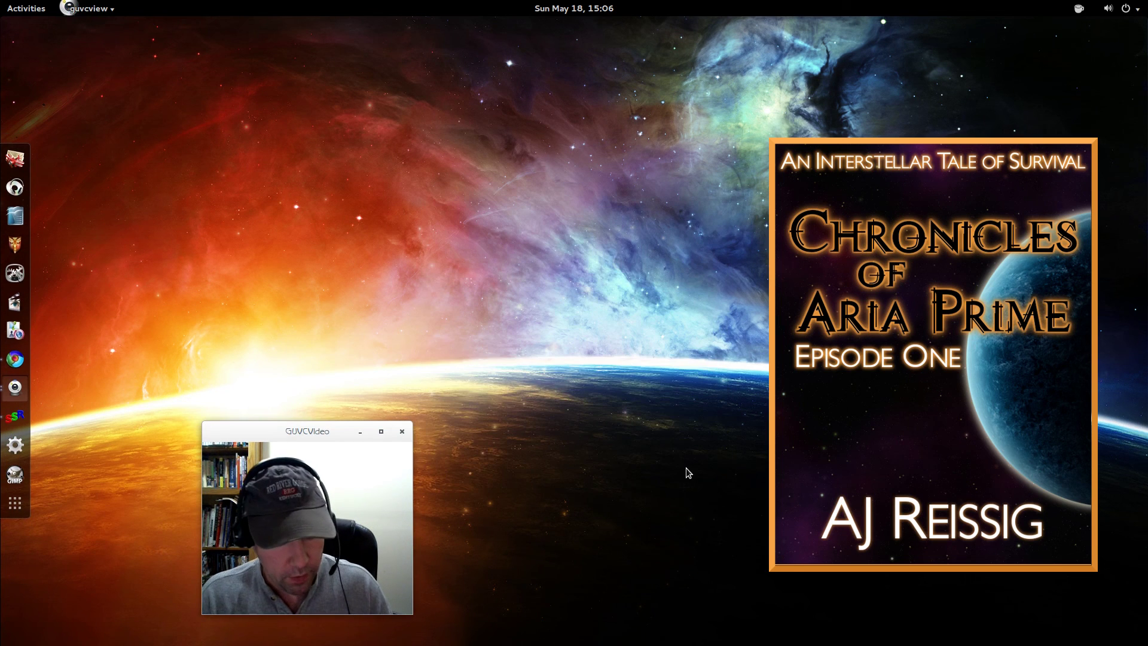
Step: Set the Synapse theme to Side Doish in the preferences, and briefly bring up the launcher to check its look
key(ctrl+space)
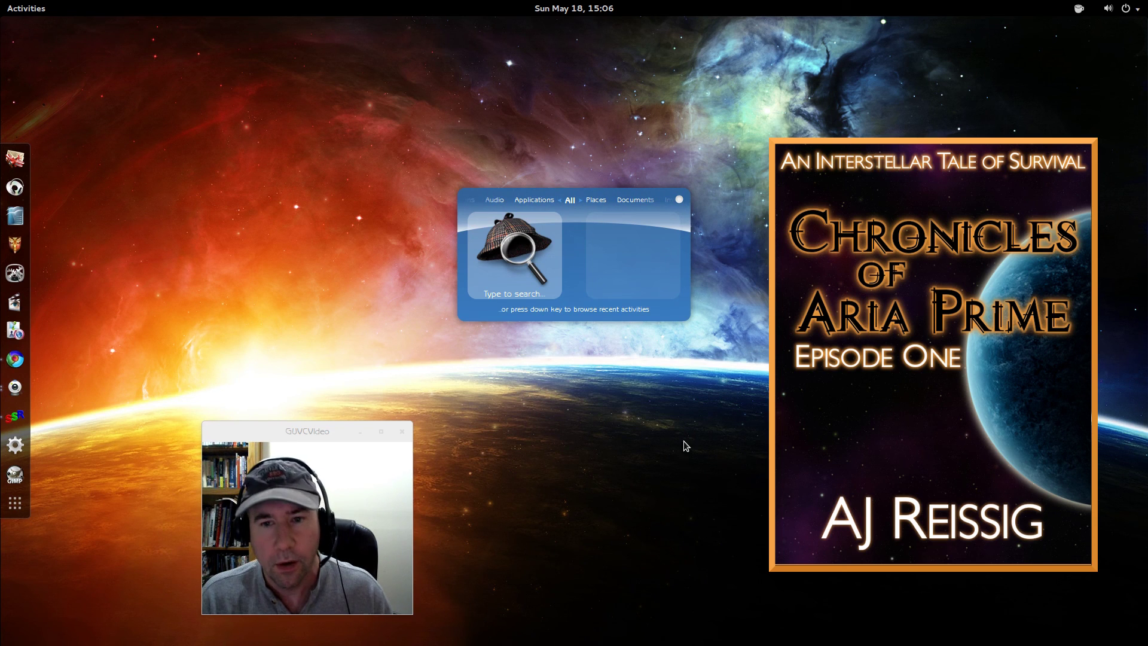
click(679, 202)
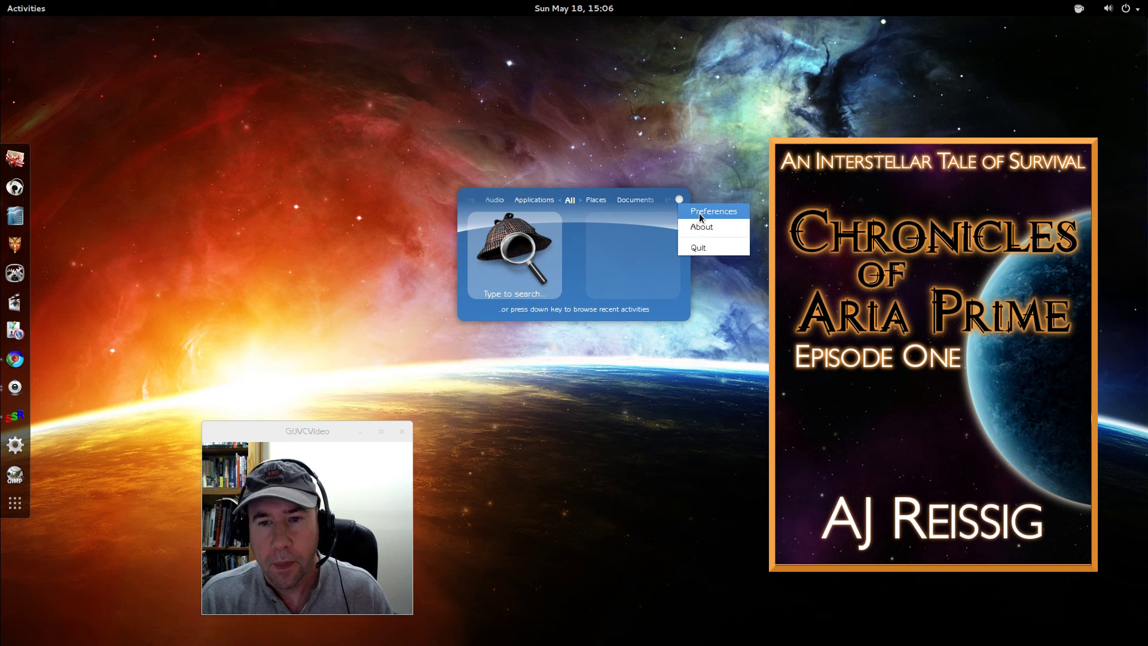
click(697, 212)
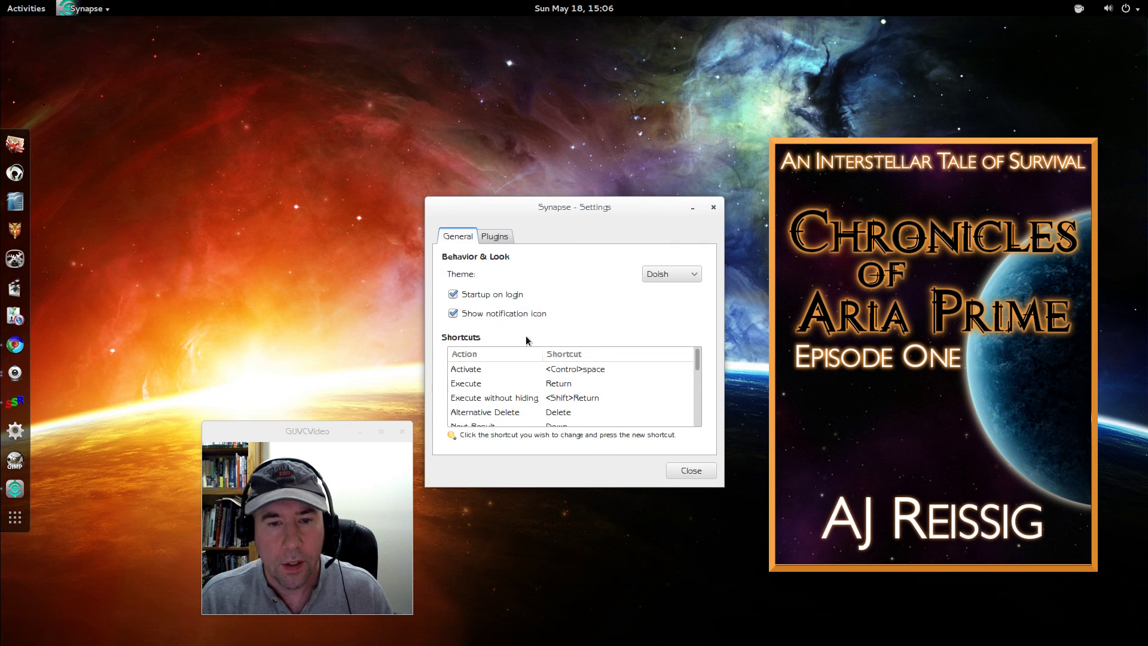
click(693, 275)
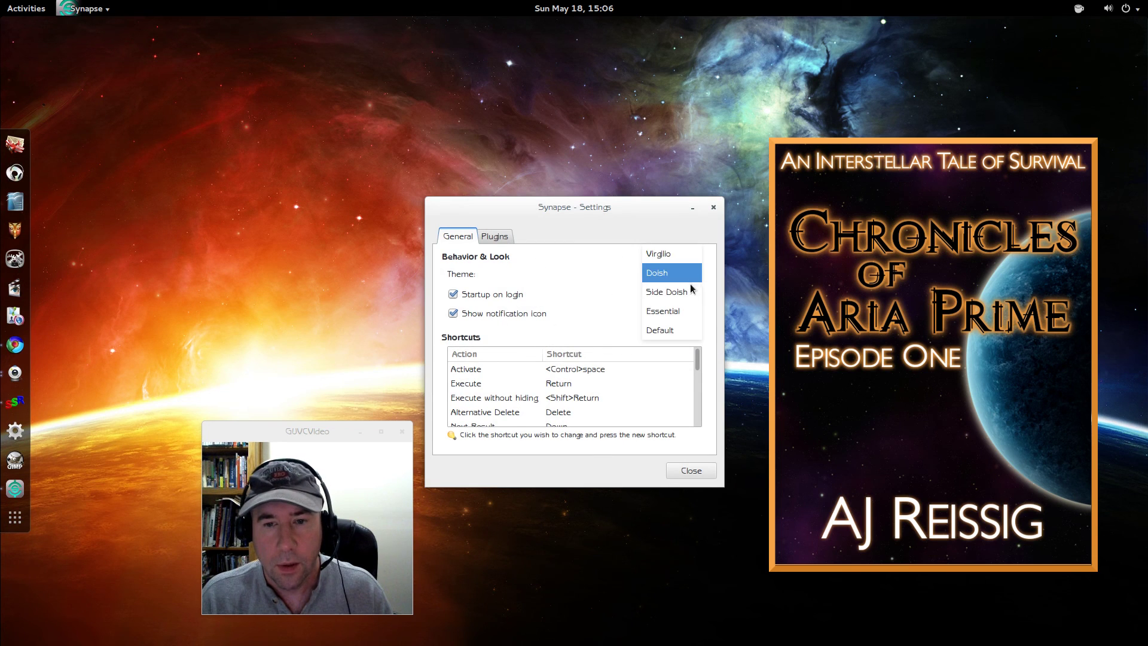
click(686, 292)
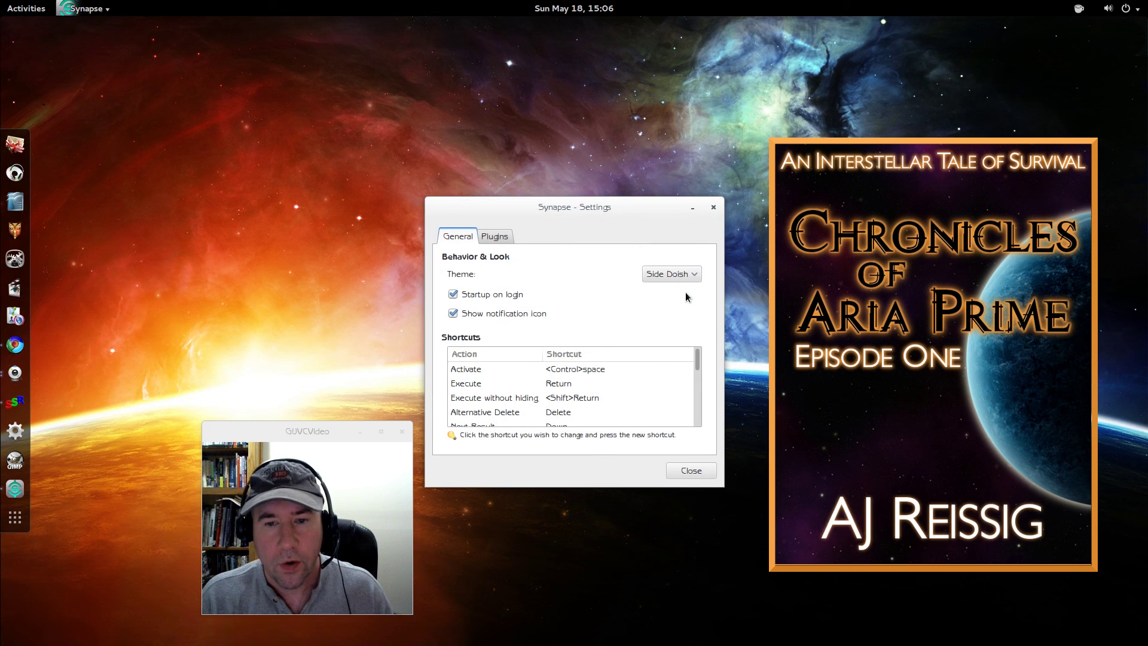
click(686, 470)
key(ctrl+space)
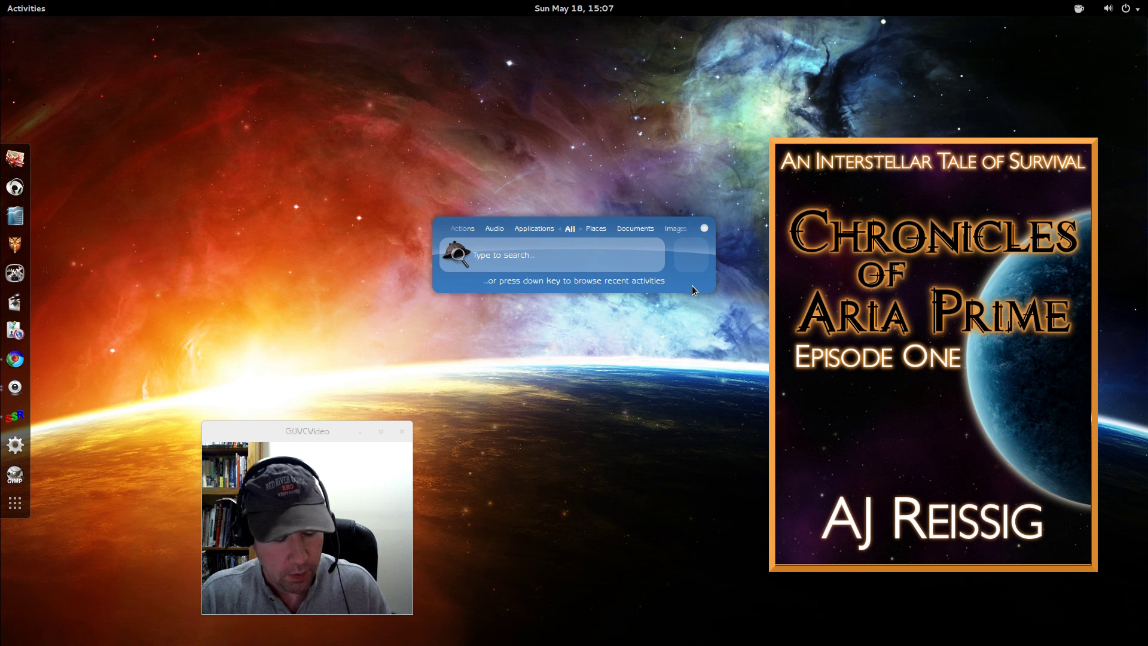
key(Escape)
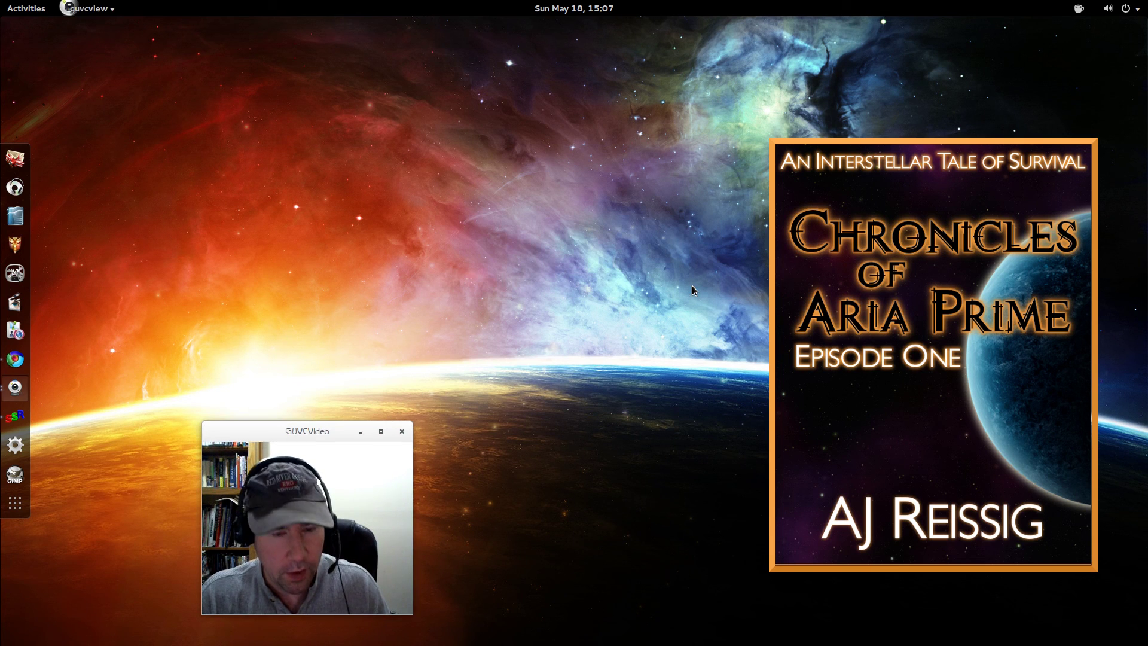
Step: Switch to the Chromium window with the Synapse Launchpad page, look through its project details, bugs and distribution packages, and minimize it
key(super)
click(698, 181)
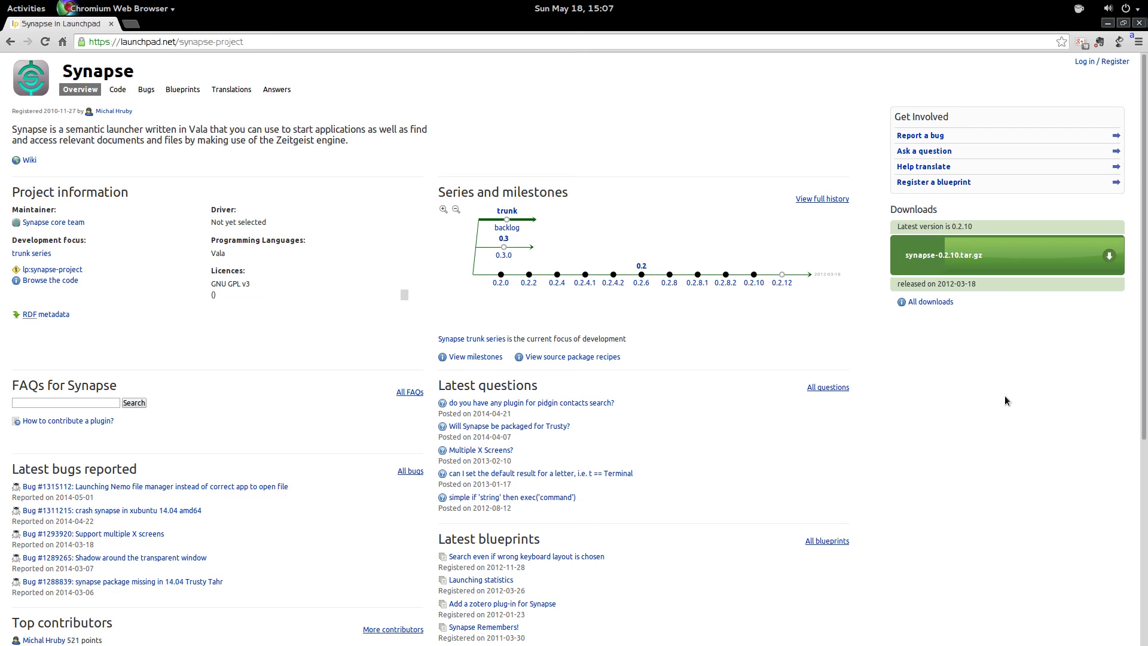
scroll(1005, 401, down, 5)
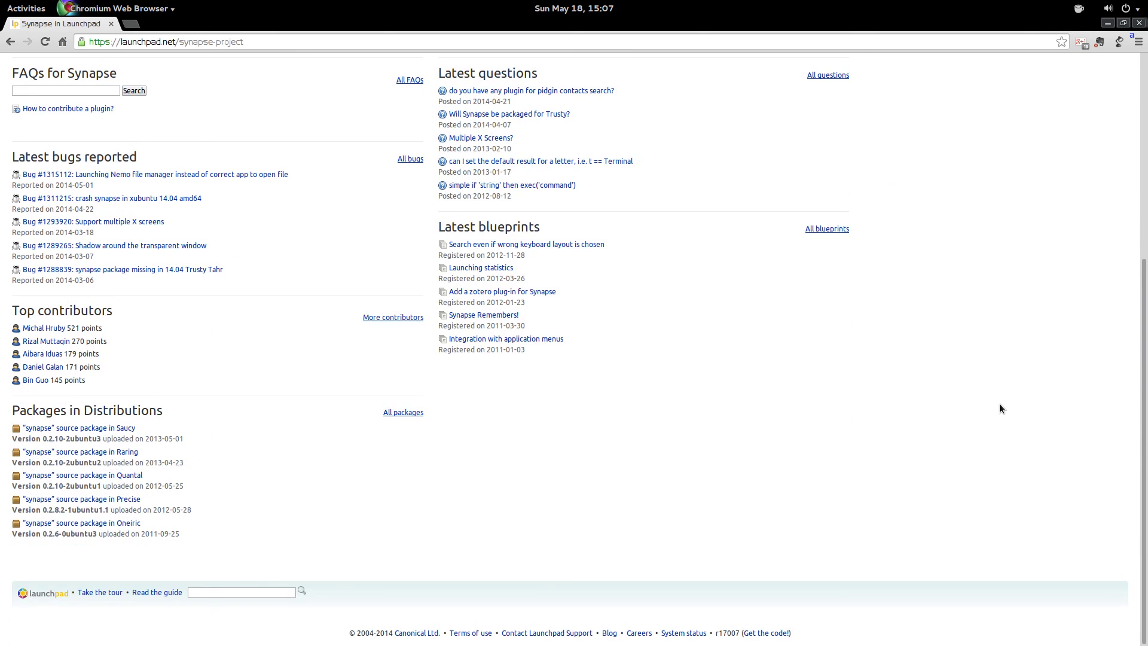
scroll(999, 408, up, 5)
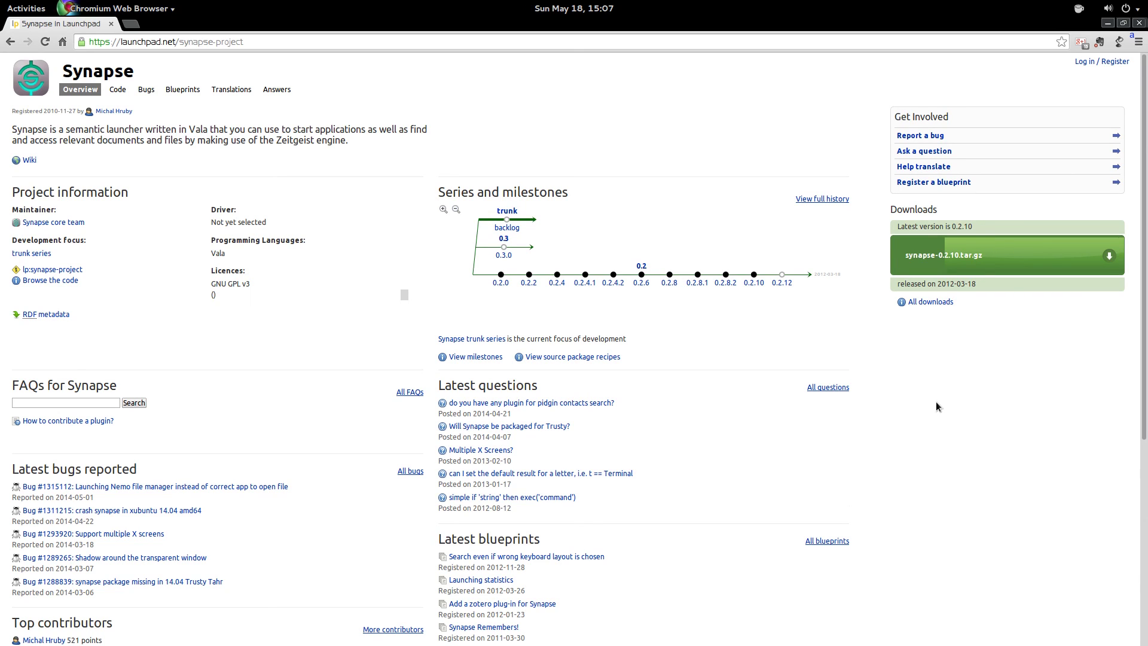
scroll(362, 511, down, 4)
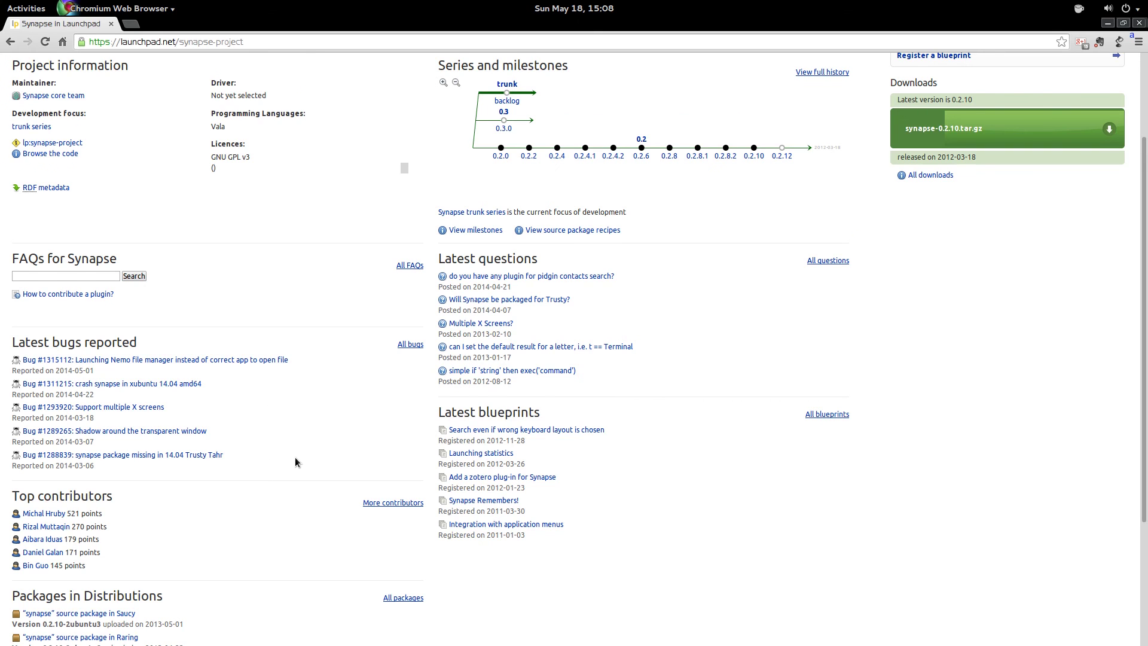
scroll(296, 461, down, 3)
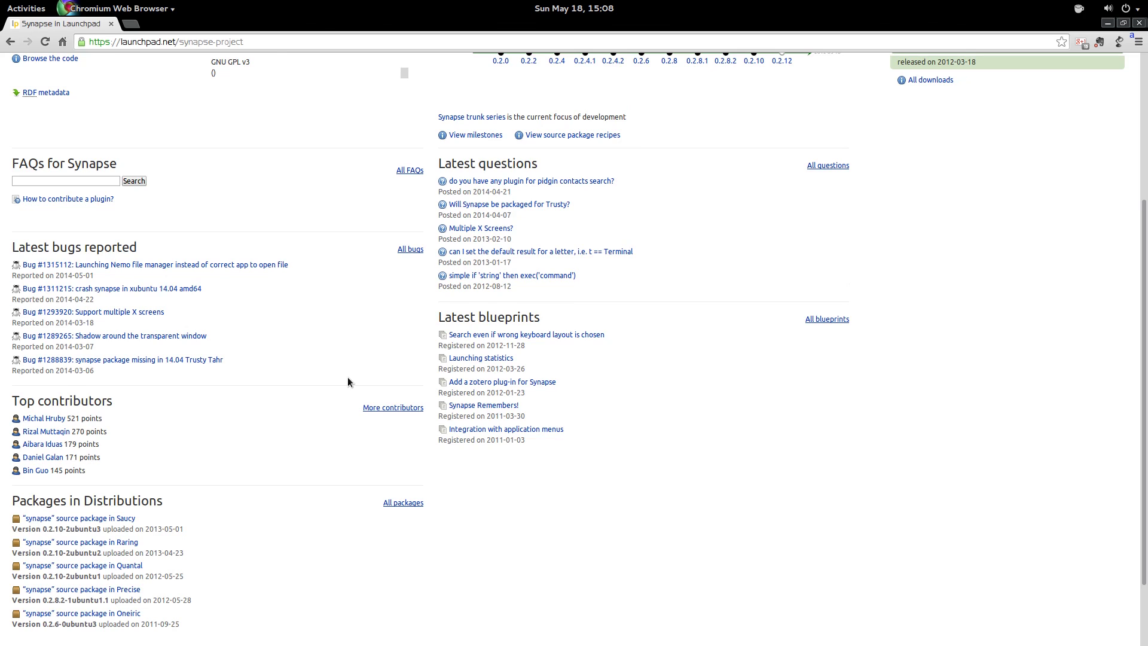
scroll(347, 383, up, 7)
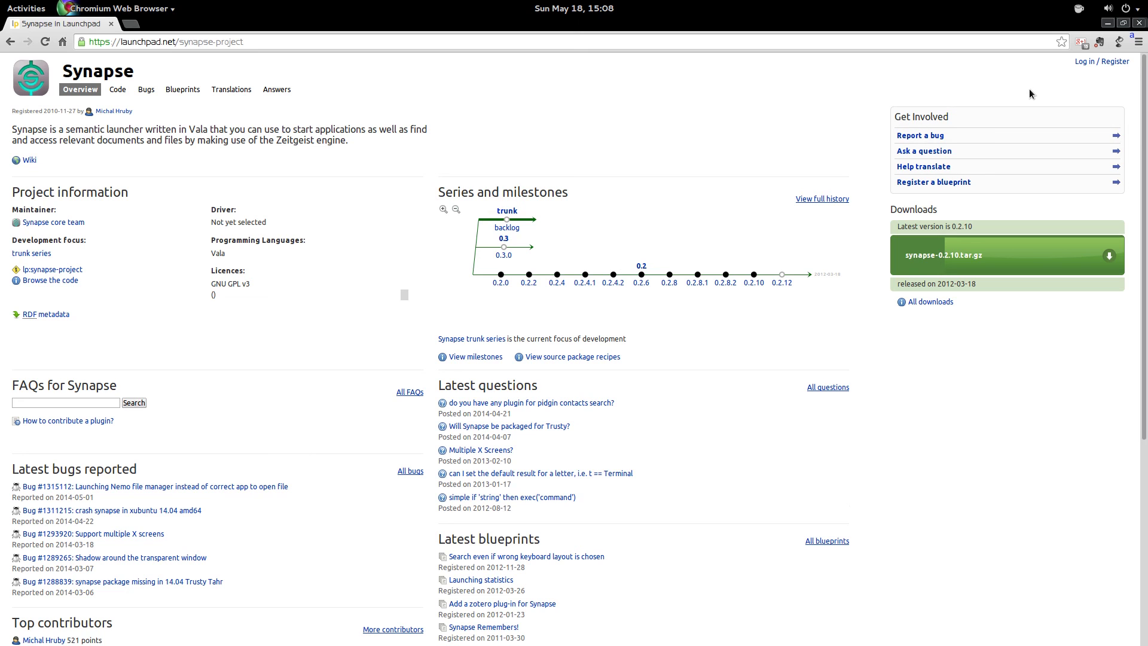
click(1107, 24)
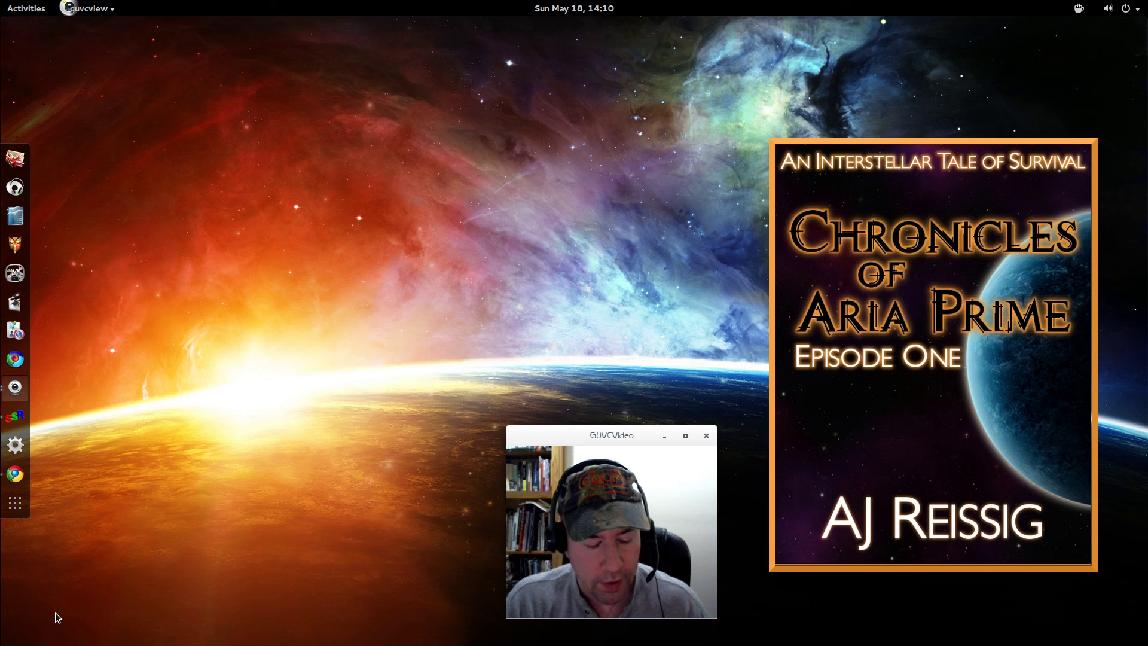
Step: Bring up the GNOME Do launcher, search for "sy" and browse down through the matching applications and categories
key(ctrl+space)
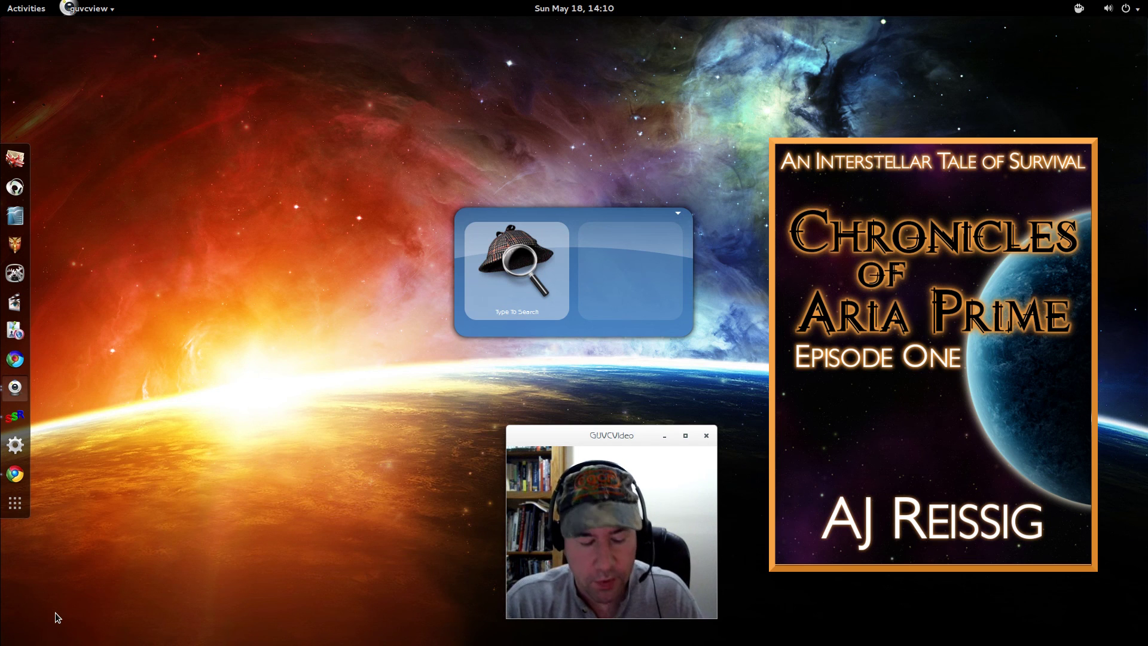
text(sy)
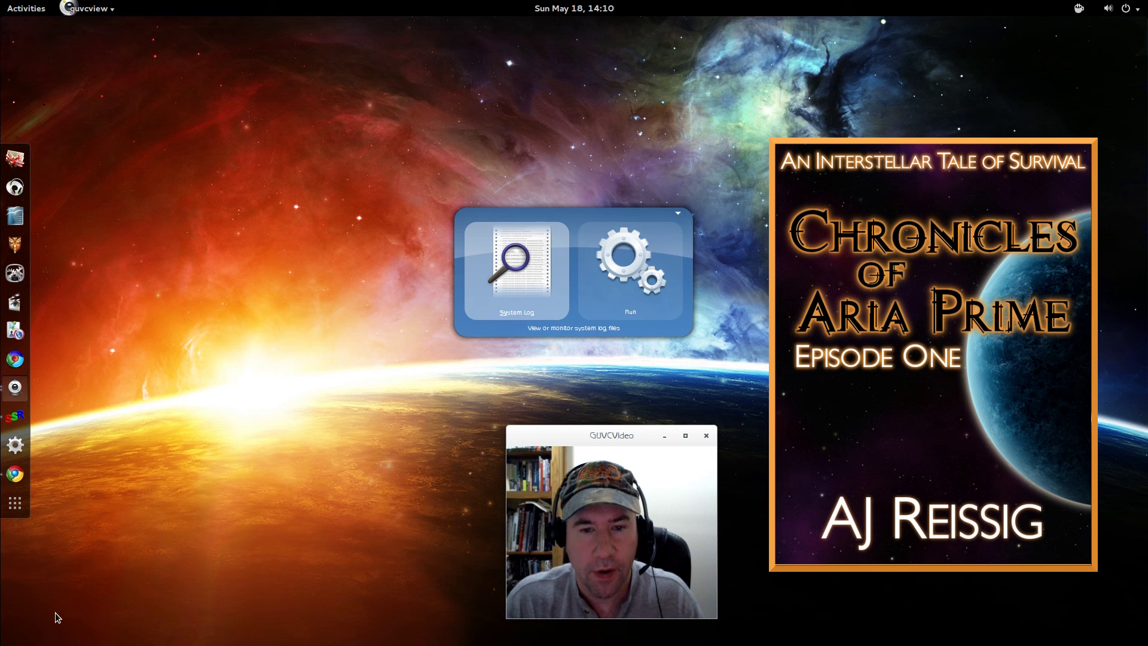
key(Down)
key(Down)
key(Down)
key(Down)
key(Down)
key(Down)
key(Down)
key(Down)
key(Down)
key(Down)
key(Down)
key(Down)
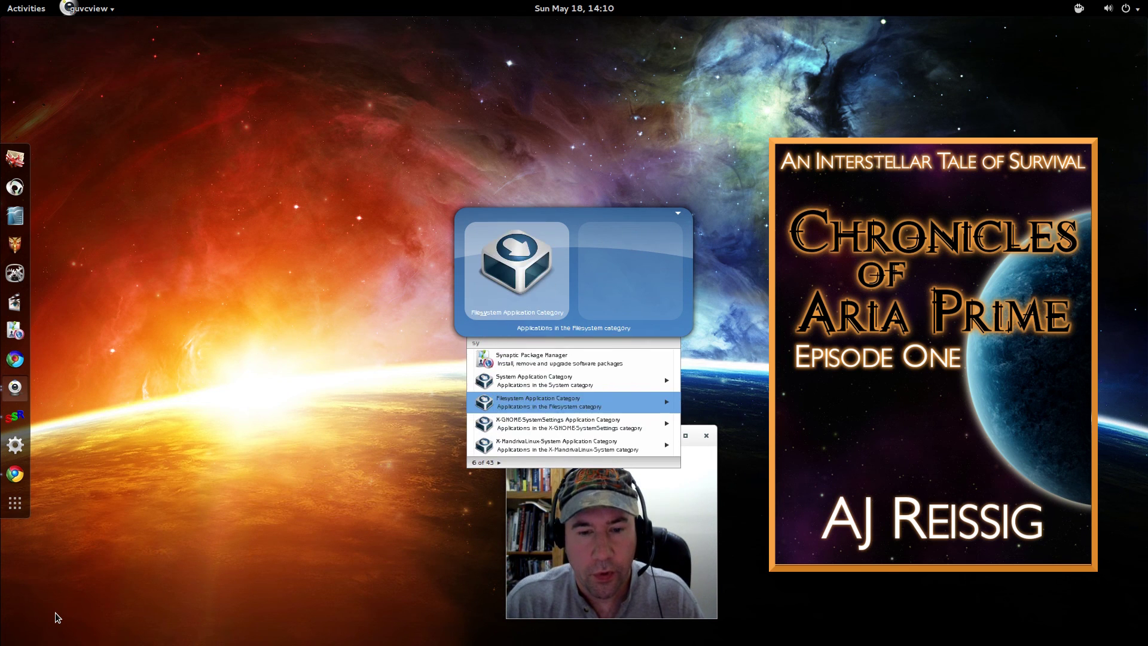
key(Down)
key(Down)
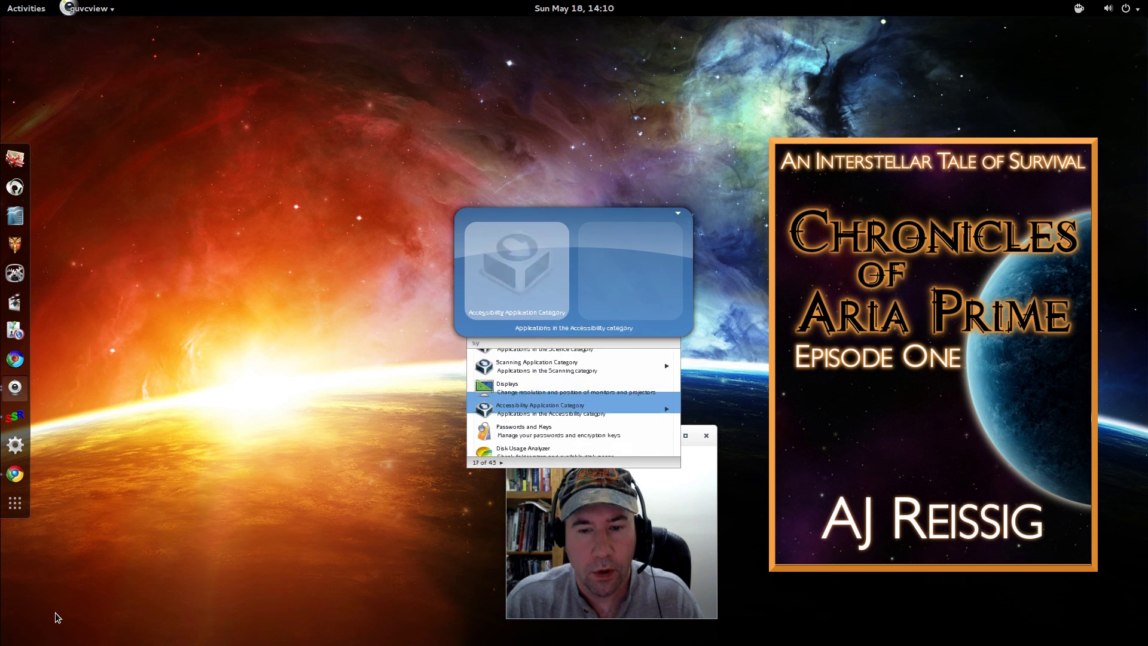
Step: Go back up the results to Settings Application Category, list the applications inside it, and clear the search
key(Up)
key(Up)
key(Up)
key(Up)
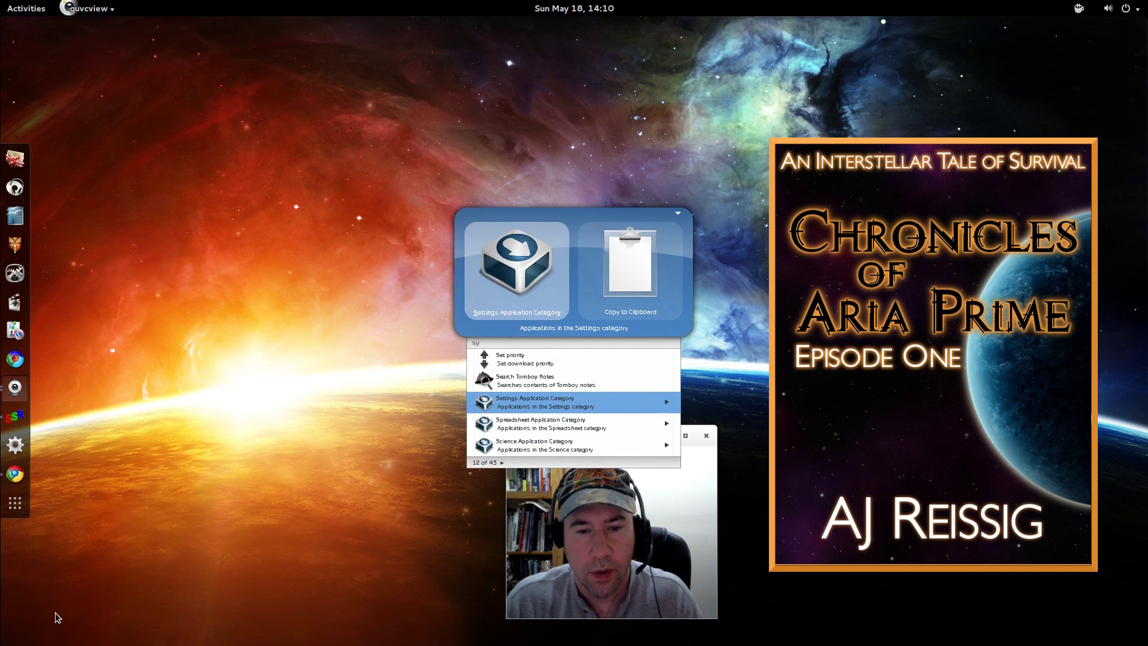
key(Right)
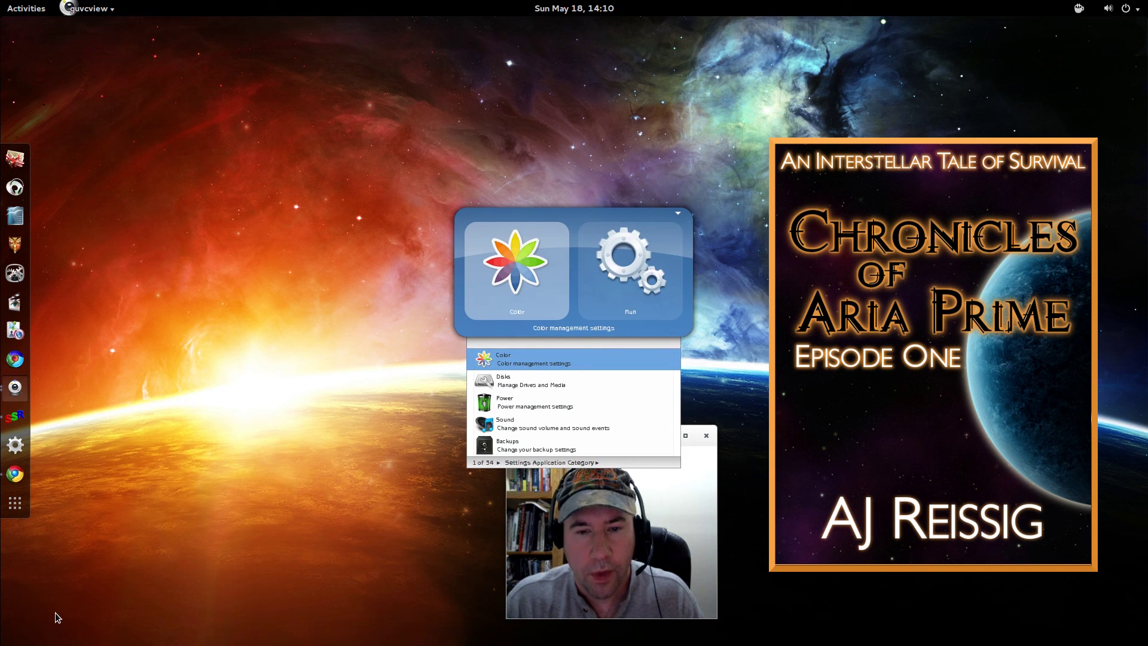
key(Escape)
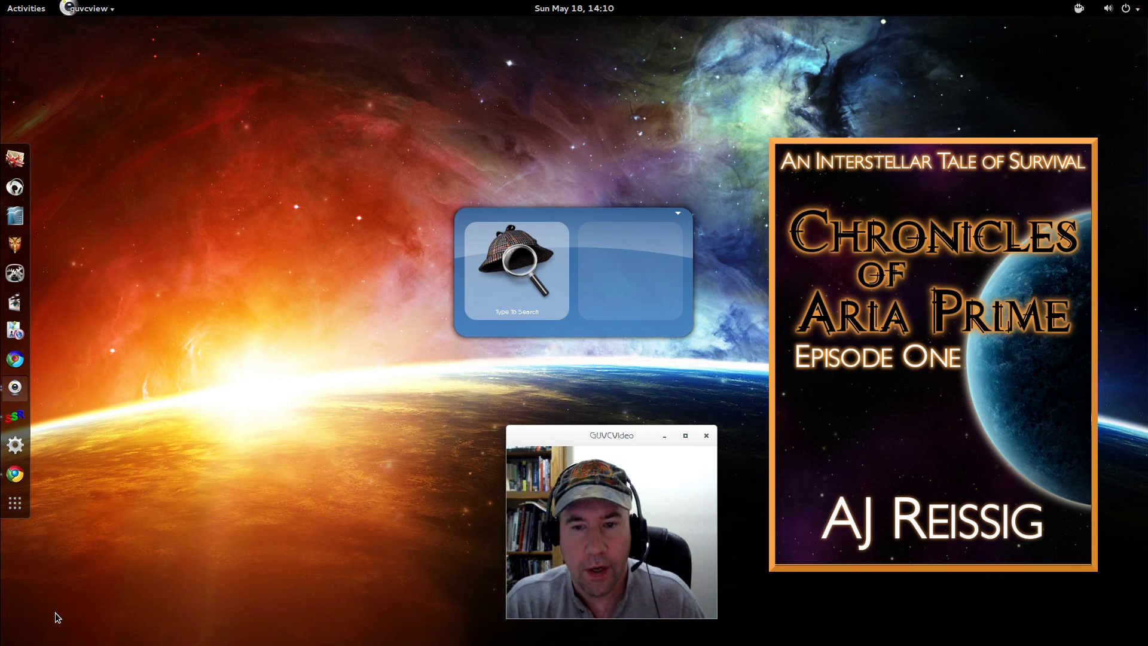
Step: Open the GNOME Do preferences from the launcher and look through the list of official plugins
click(678, 215)
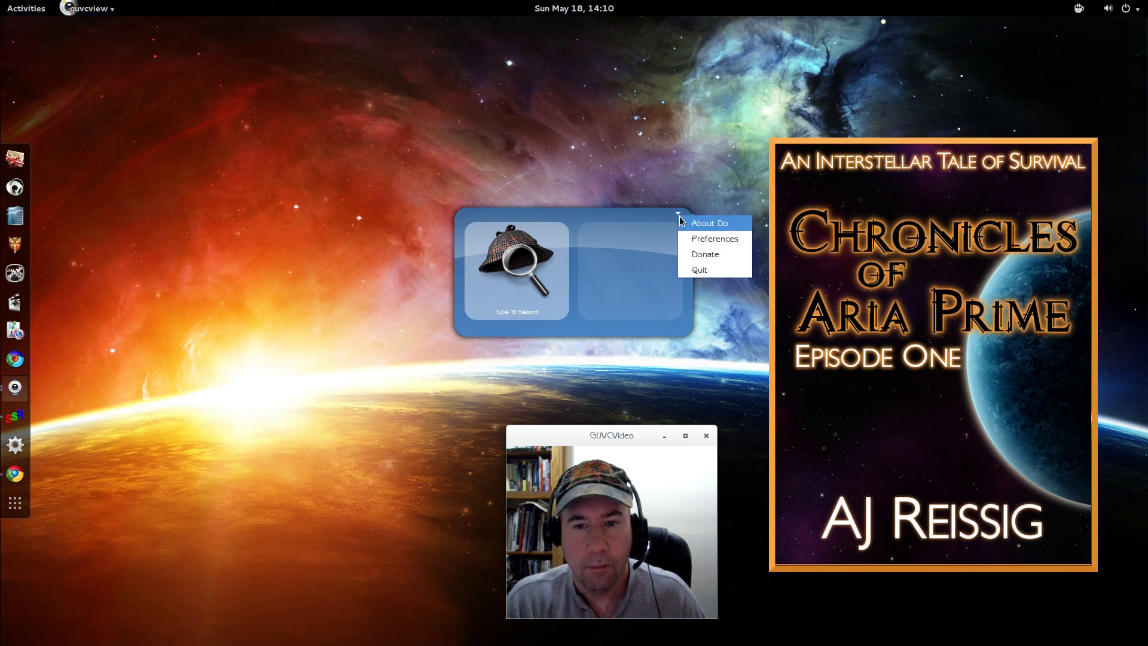
click(705, 241)
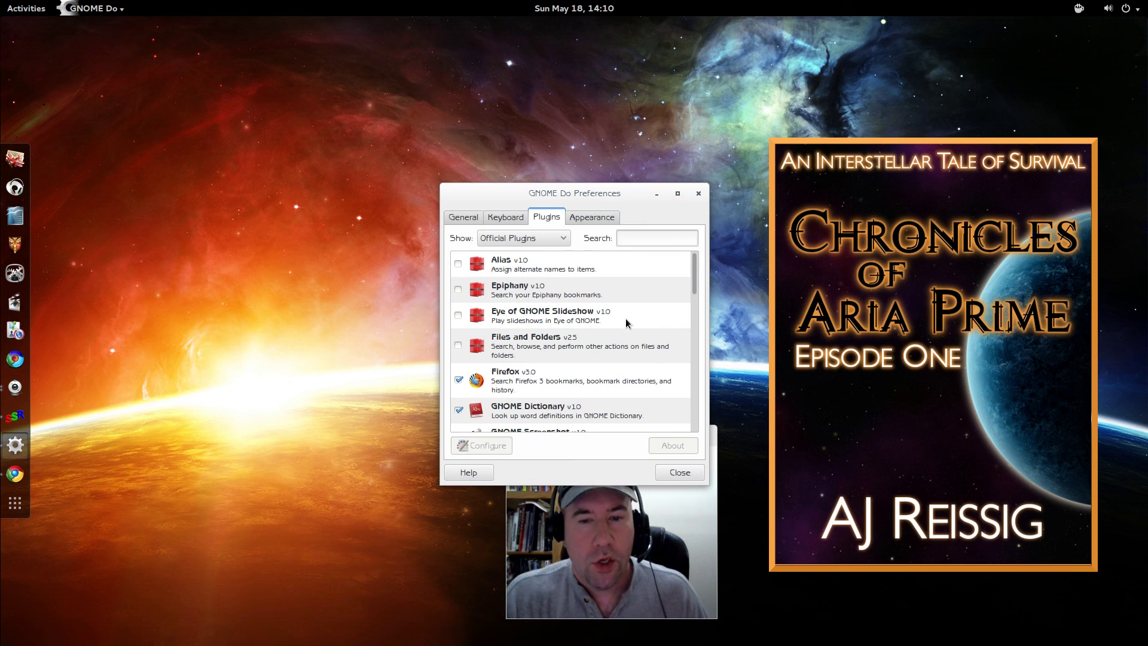
scroll(623, 326, down, 1)
scroll(623, 330, down, 2)
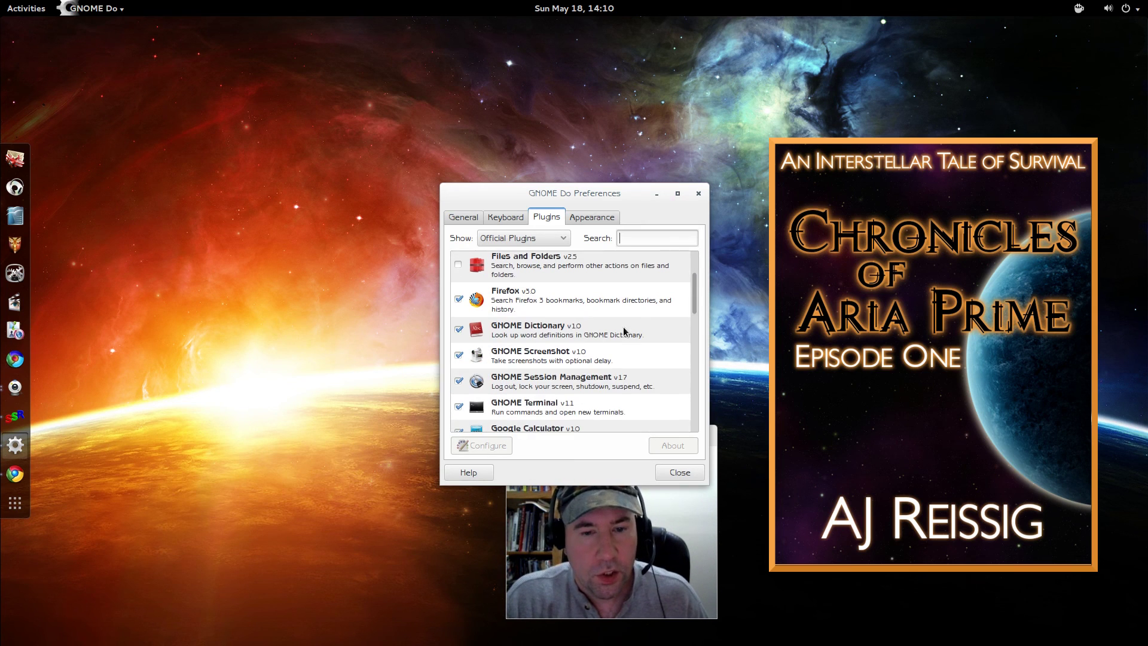
scroll(646, 337, down, 8)
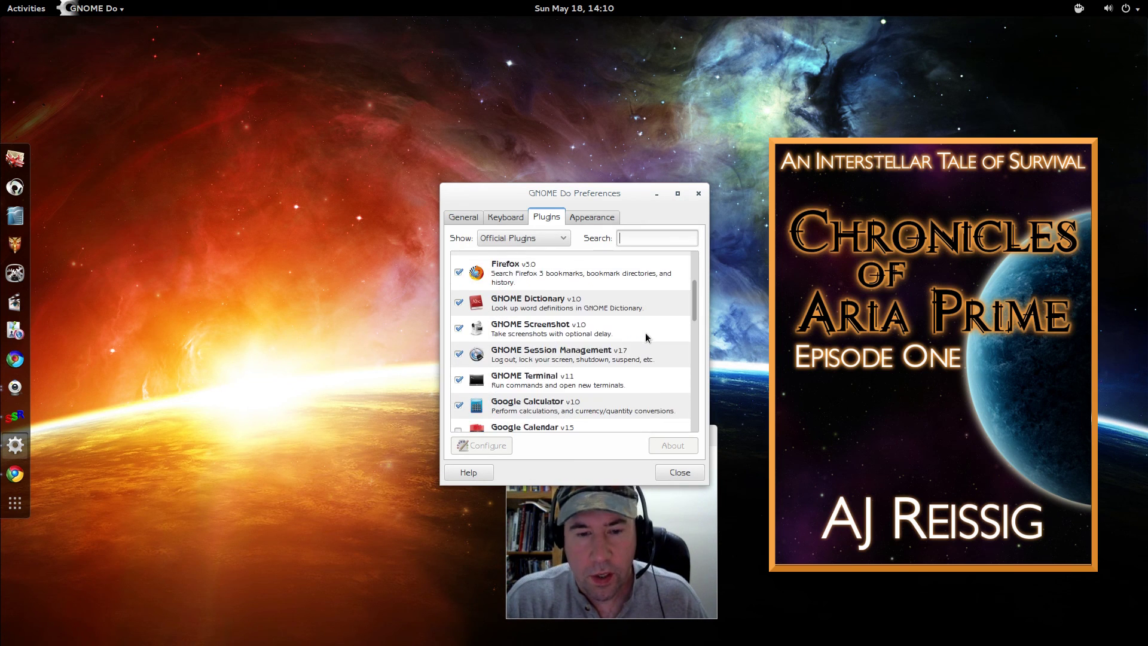
scroll(646, 333, down, 8)
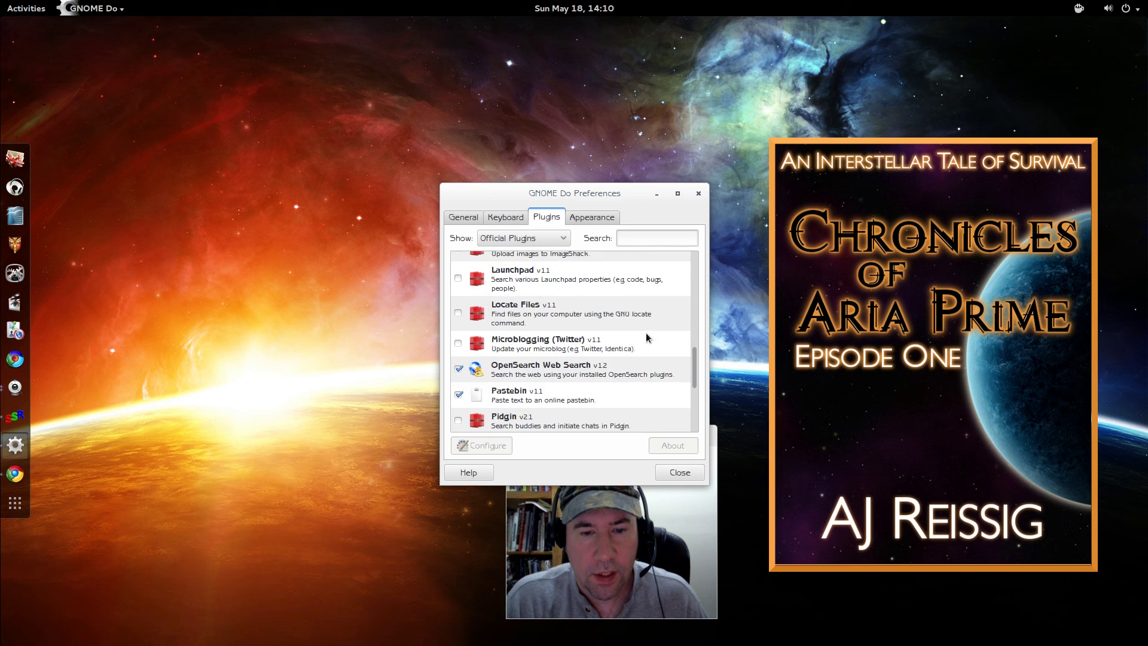
scroll(646, 333, up, 4)
scroll(646, 337, up, 15)
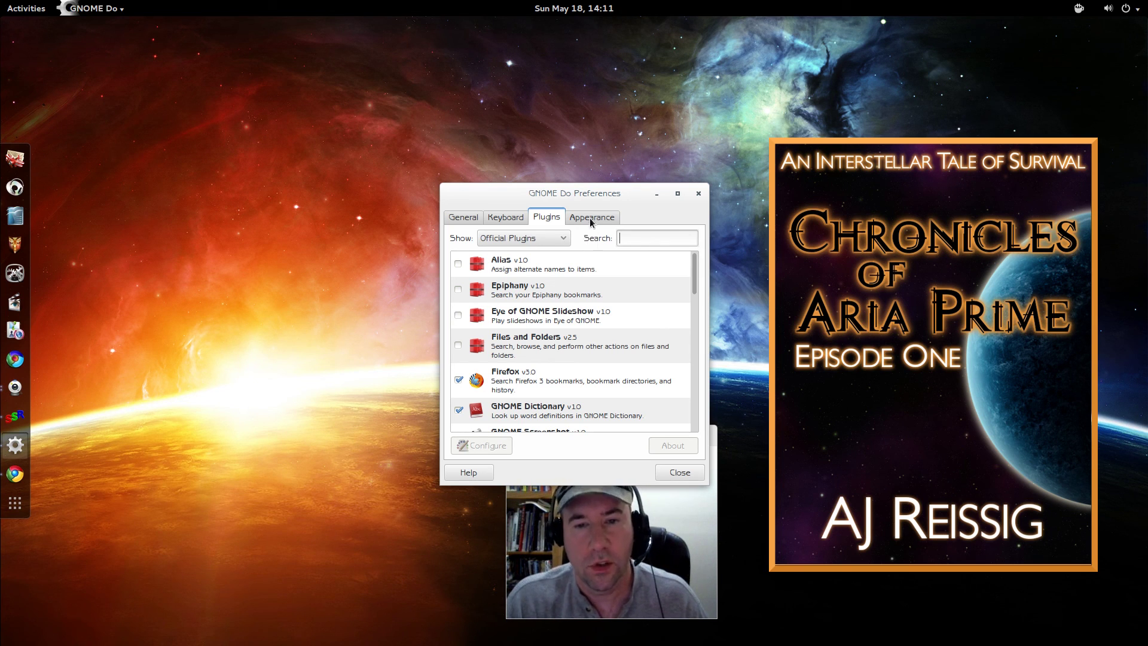
Step: Set the GNOME Do theme to Glass in the appearance preferences, move the window aside and close it
click(590, 219)
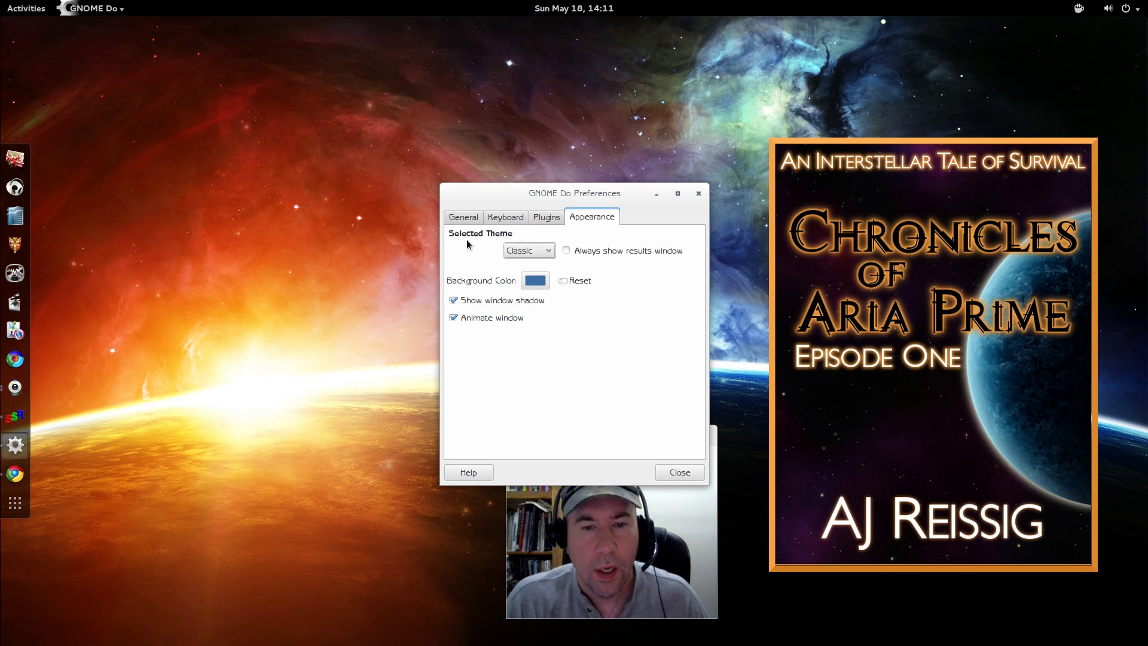
click(551, 256)
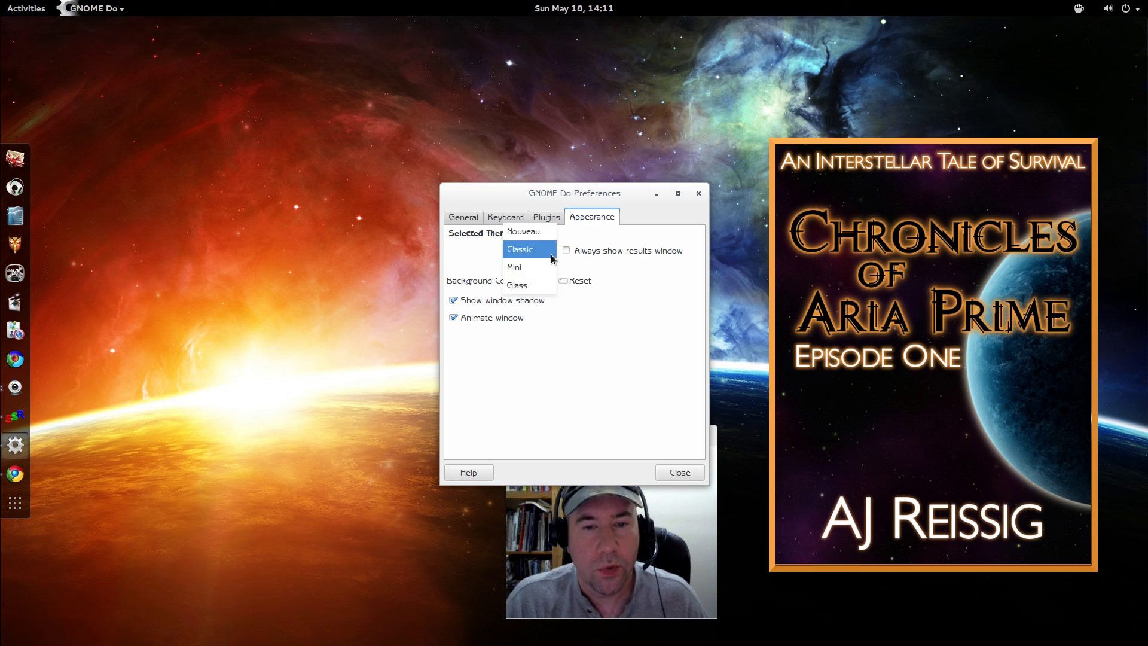
click(519, 284)
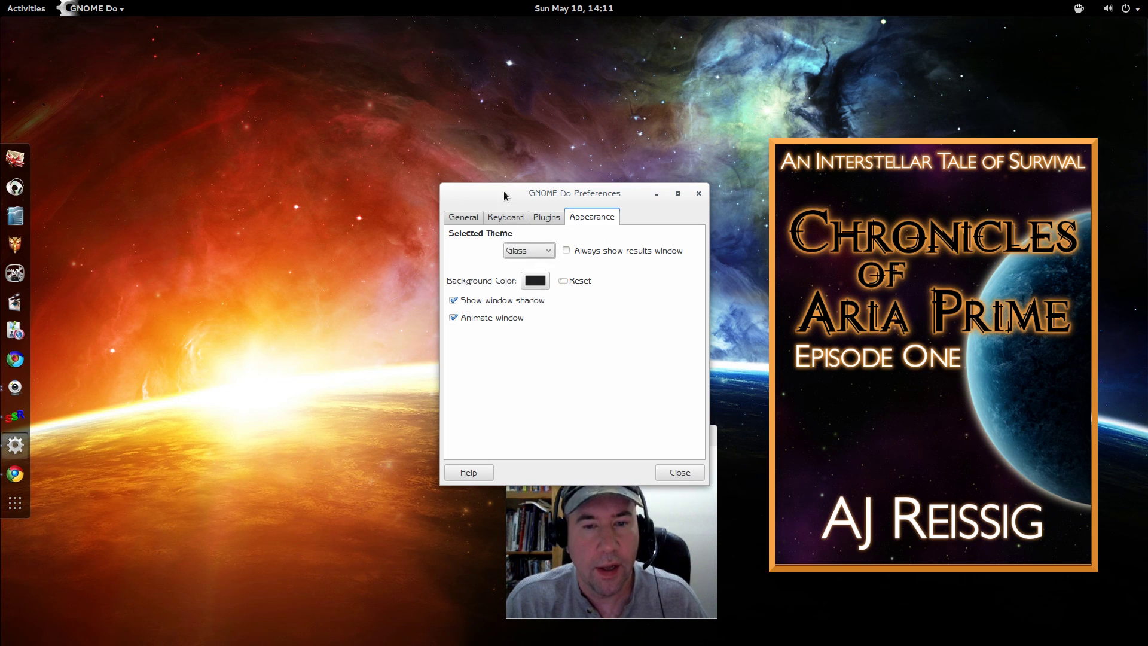
drag(490, 192, 283, 204)
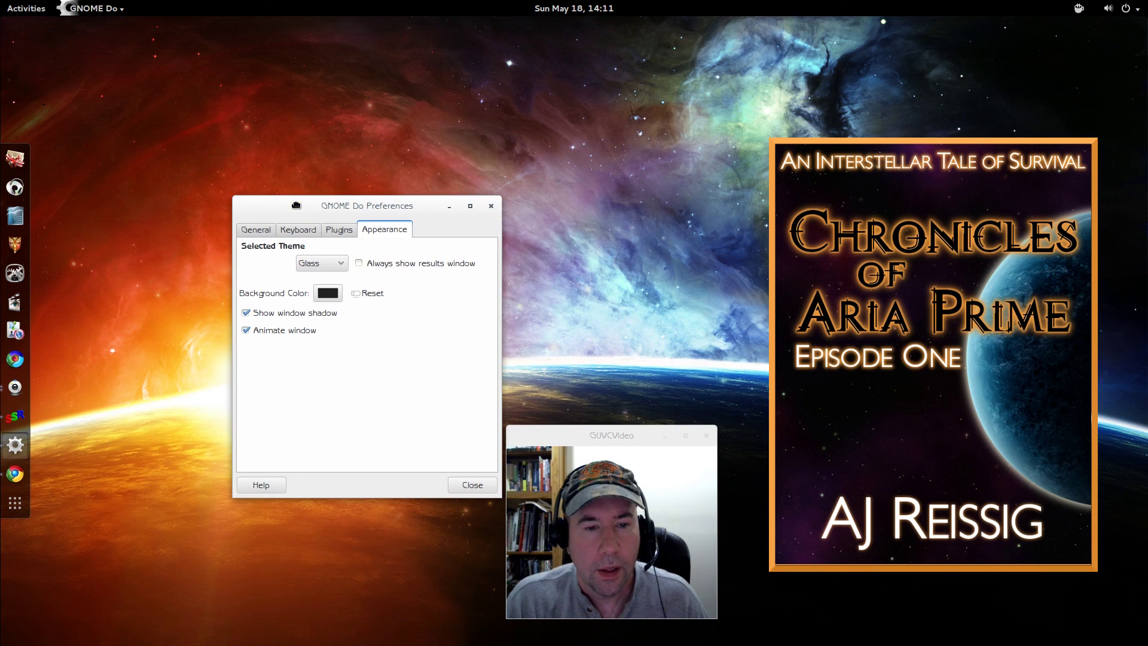
click(471, 484)
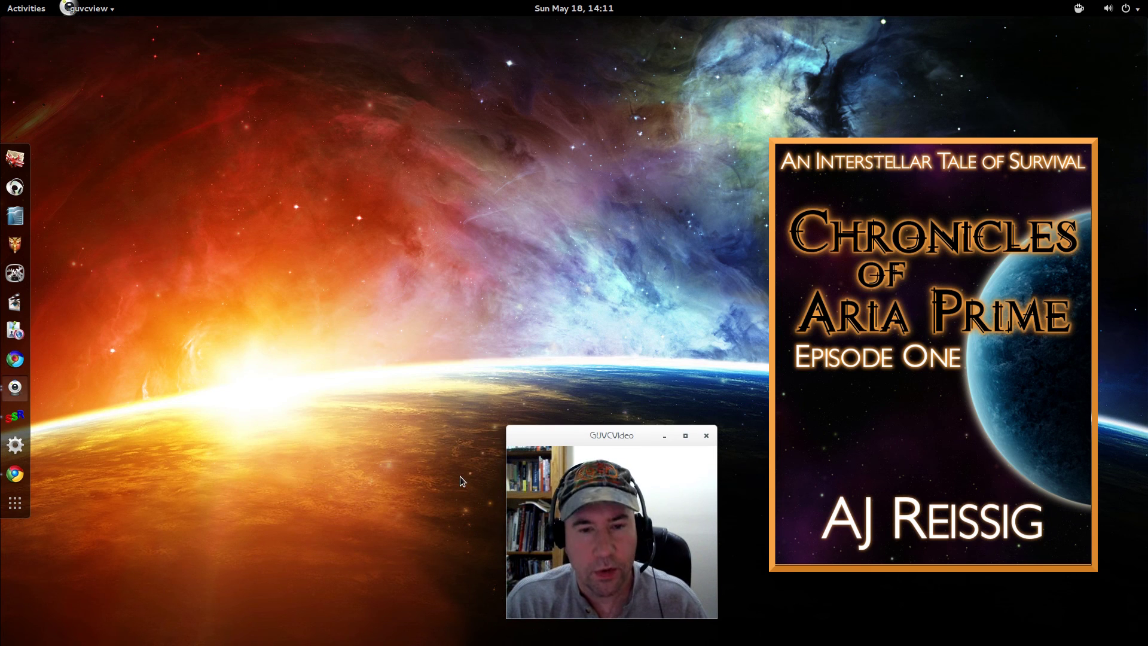
Step: Bring up the launcher, reopen its preferences, and review the keyboard shortcuts and the first-launch behavior options
key(super+space)
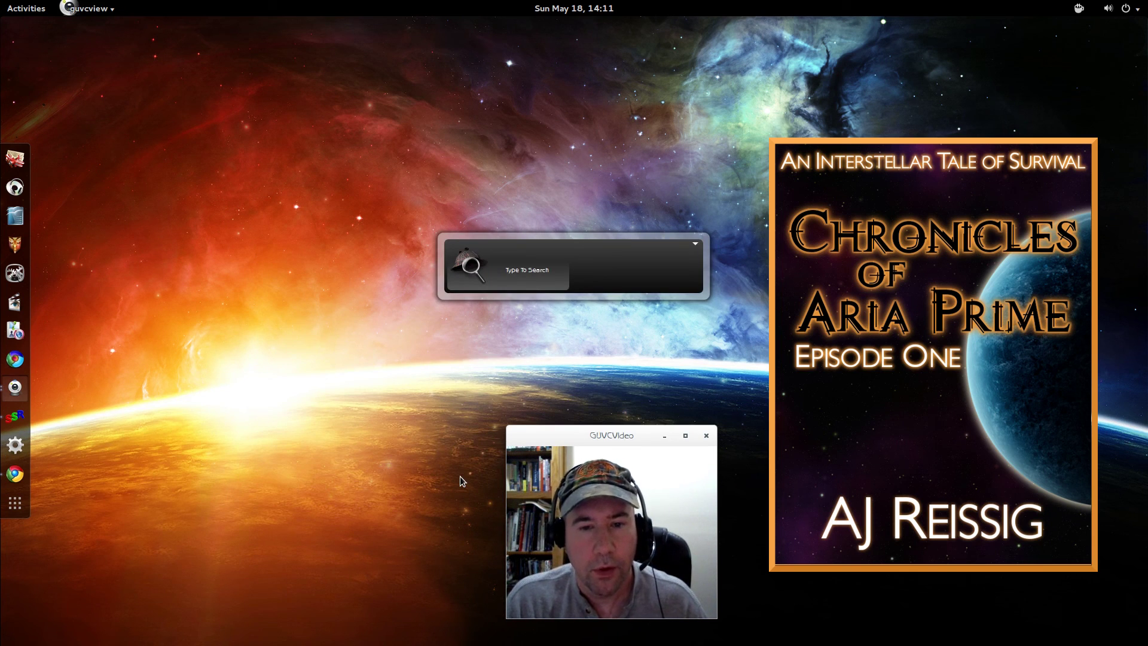
click(694, 246)
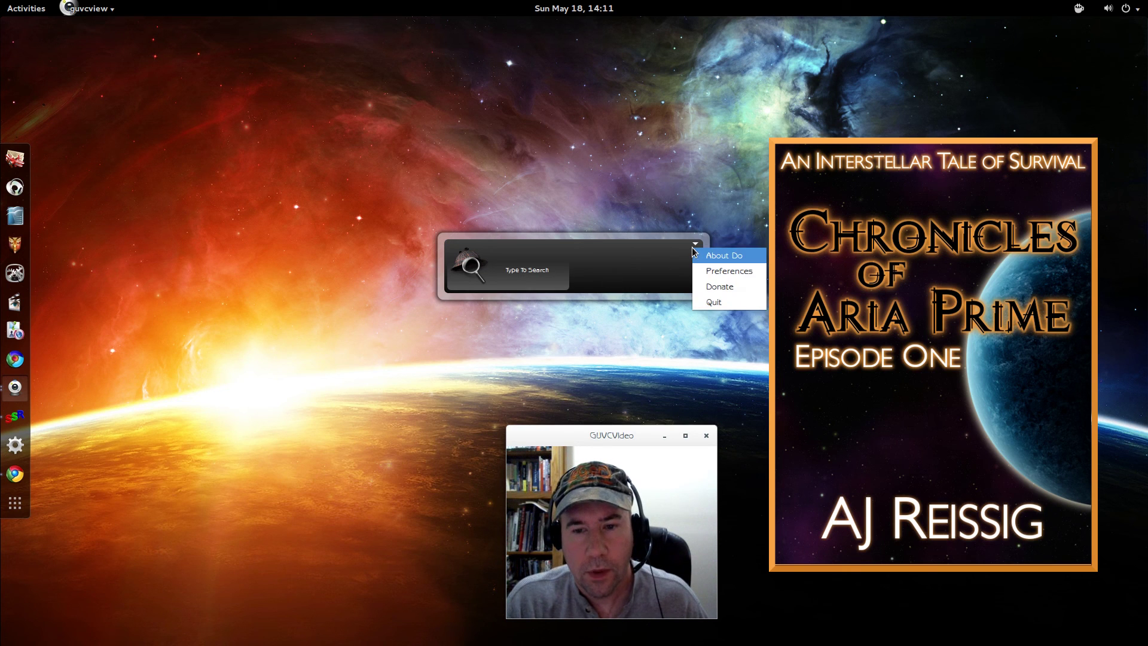
click(716, 272)
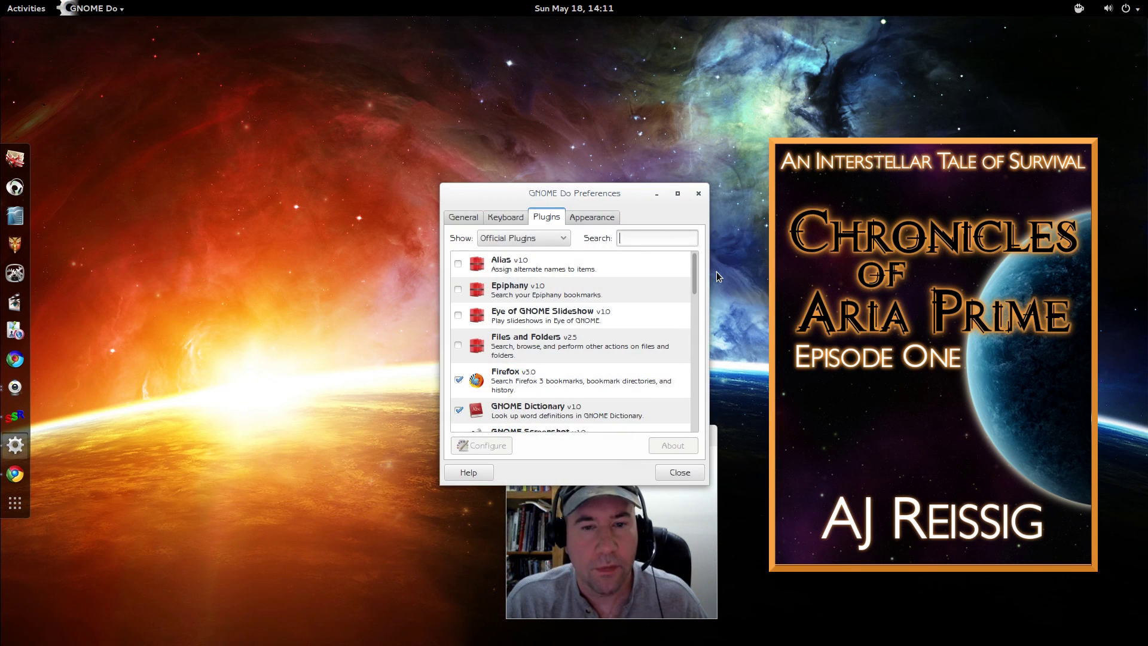
click(506, 217)
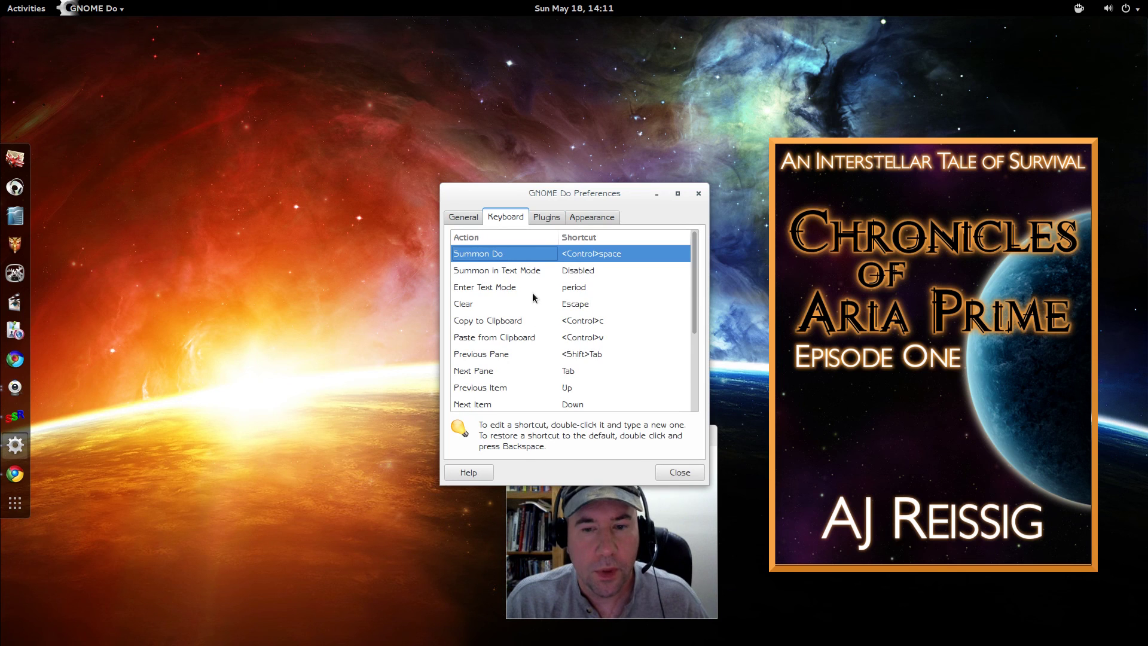
scroll(533, 299, down, 4)
scroll(533, 300, up, 4)
click(460, 217)
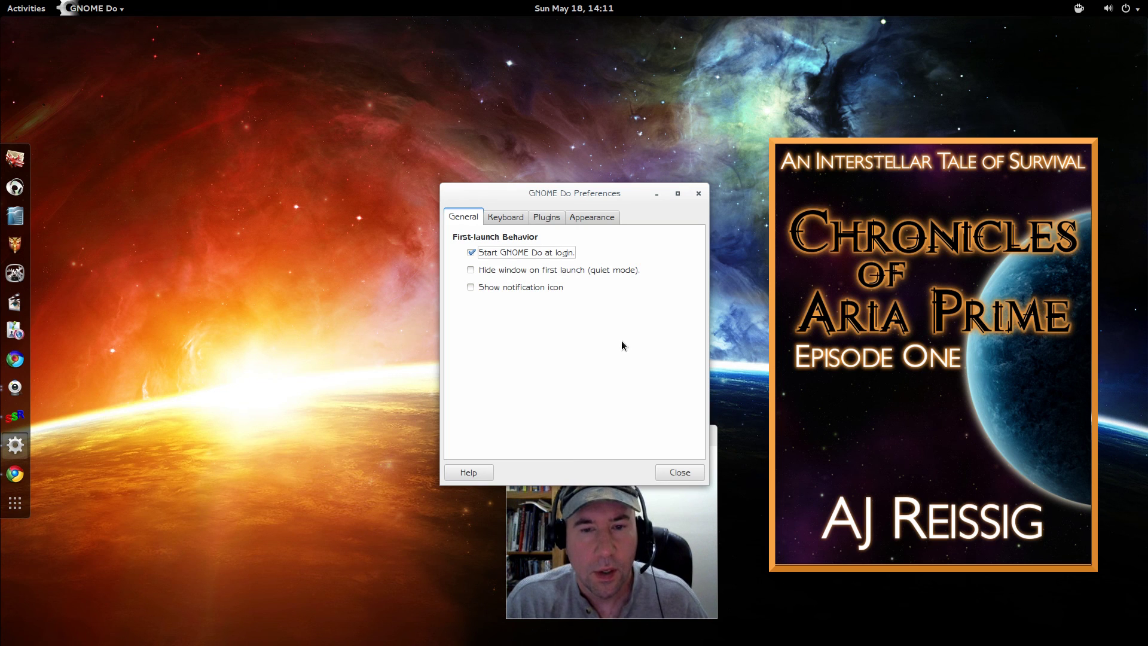
Step: Set the GNOME Do theme to Nouveau, close the preferences, and briefly bring up the launcher to check its look
click(595, 219)
click(544, 251)
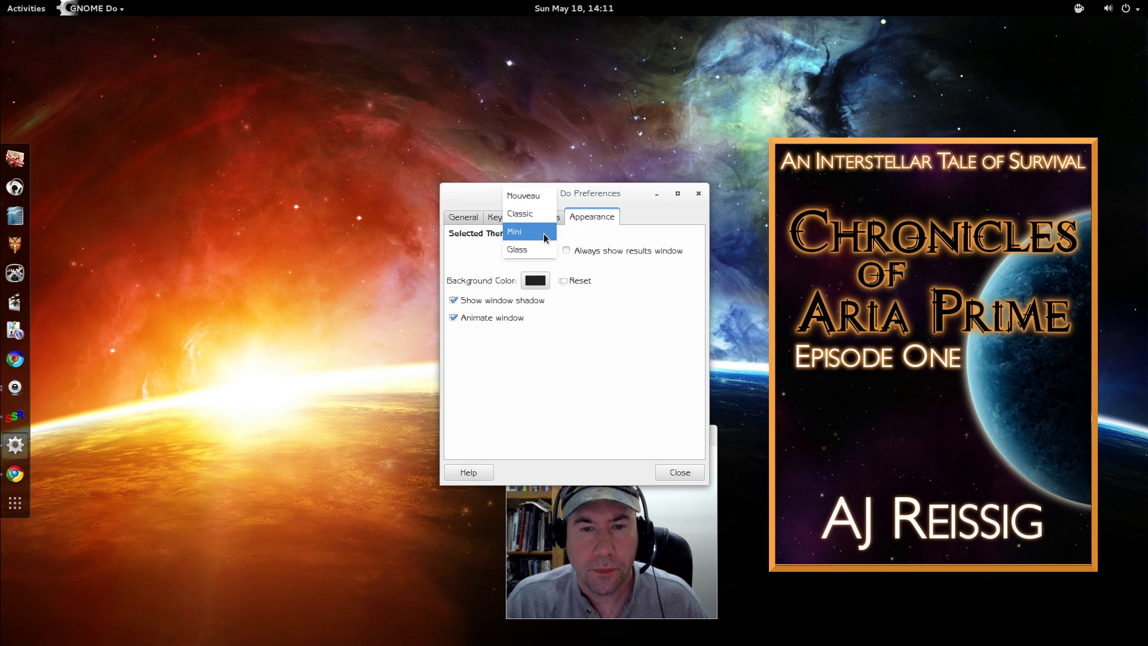
click(525, 195)
click(679, 472)
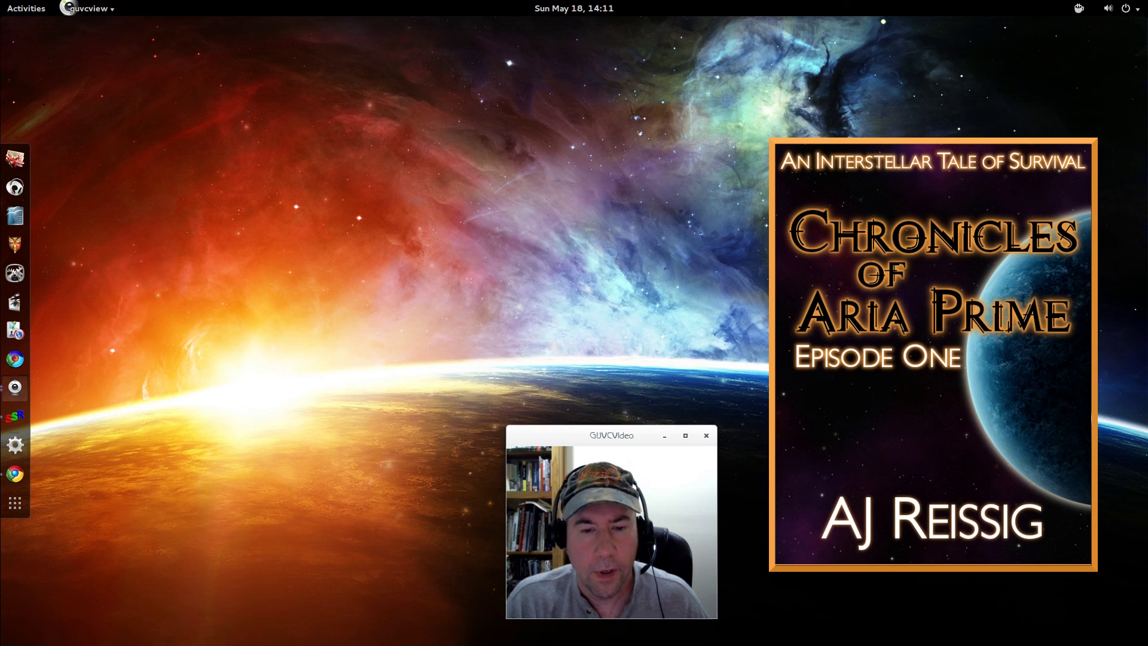
key(super+space)
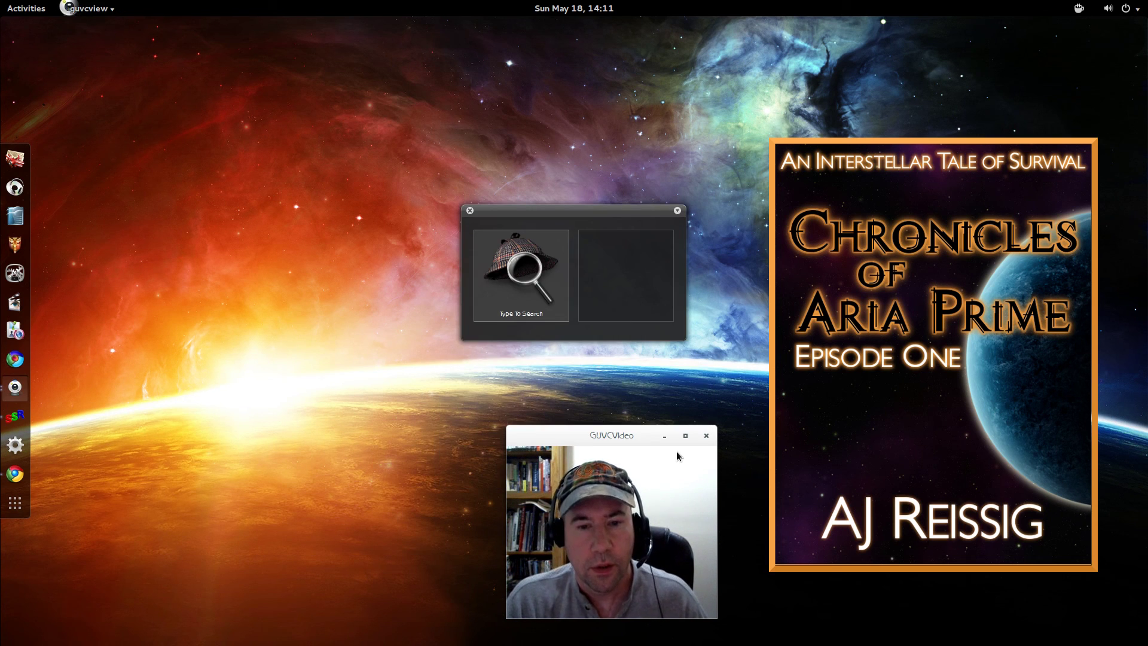
key(Escape)
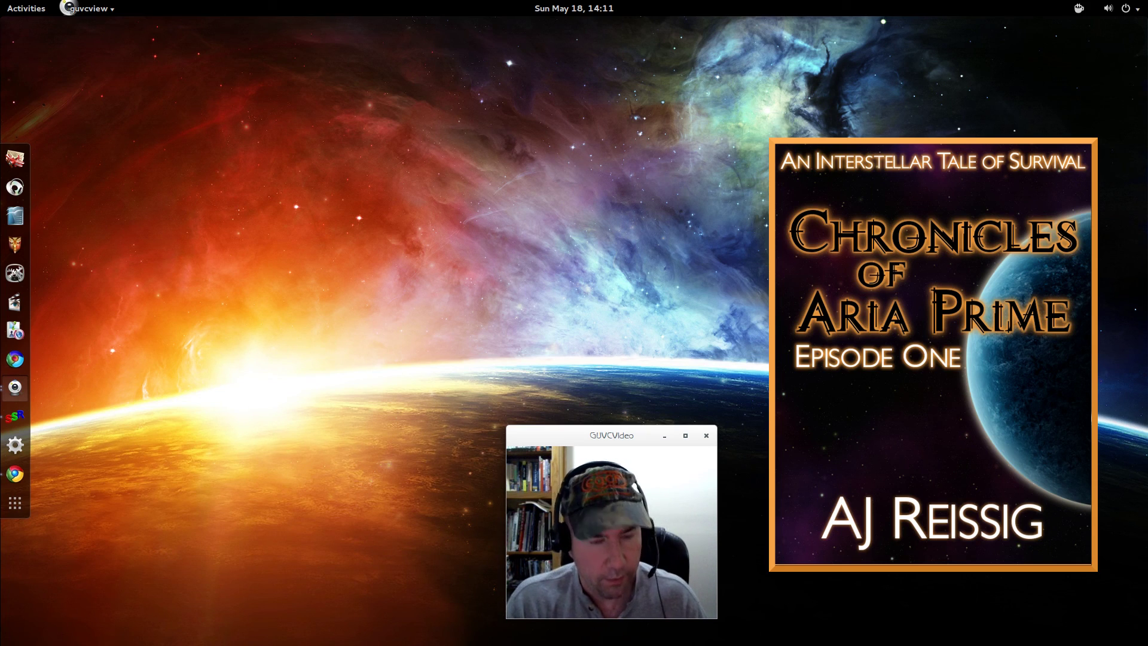
Step: Switch to the Google Chrome window with the Launchpad project page for Do
key(super)
click(626, 180)
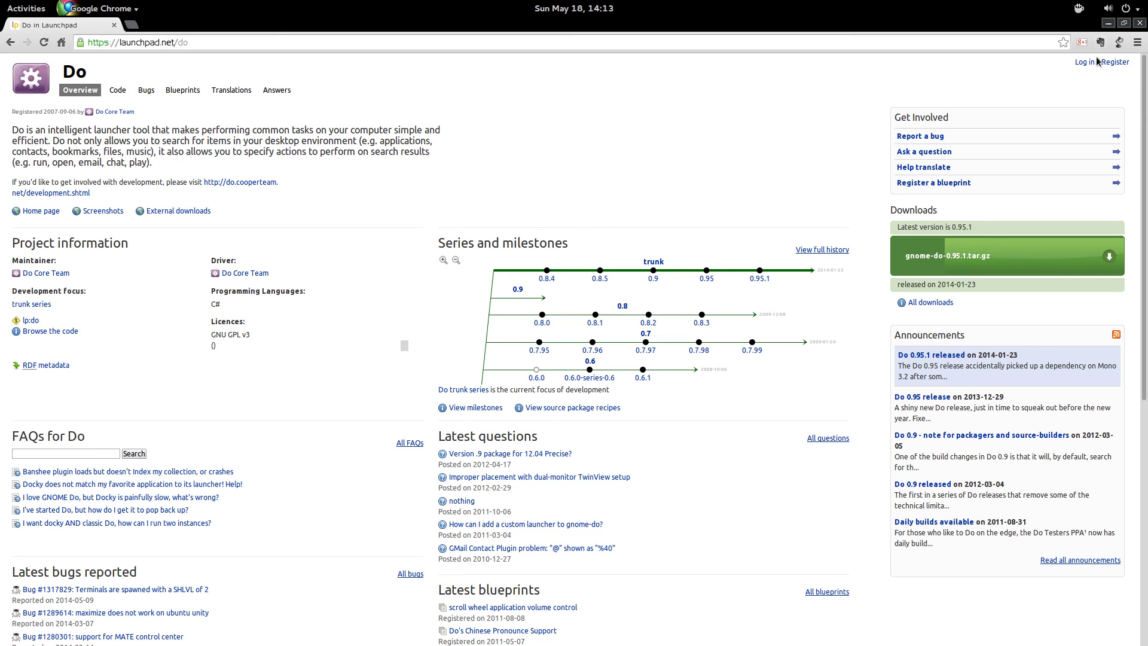
Step: Close the Google Chrome window showing the Launchpad project page
click(1140, 22)
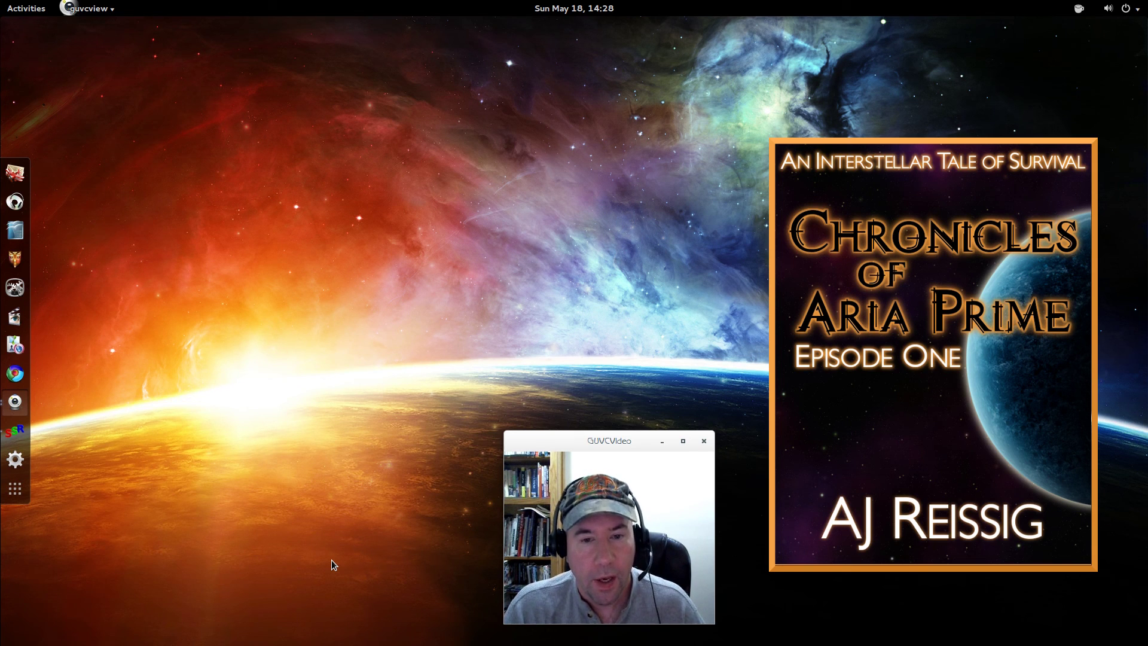
Step: Bring up the Launchy launcher, search for "fil" and then for "lib", and expand the list of suggestions
key(ctrl+space)
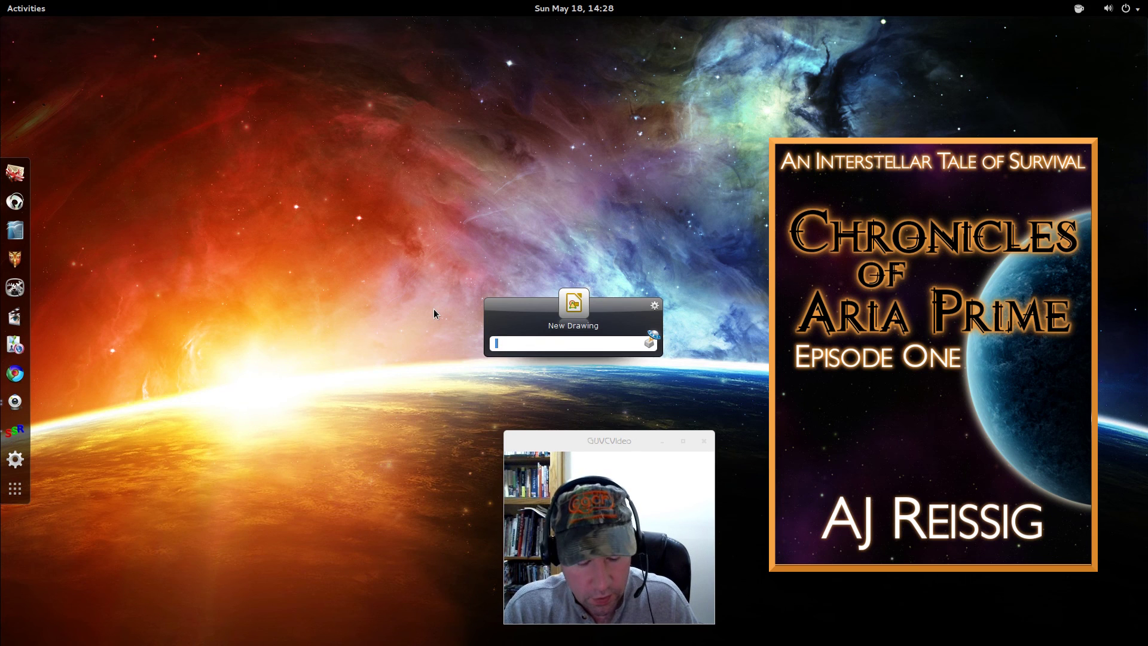
text(fil)
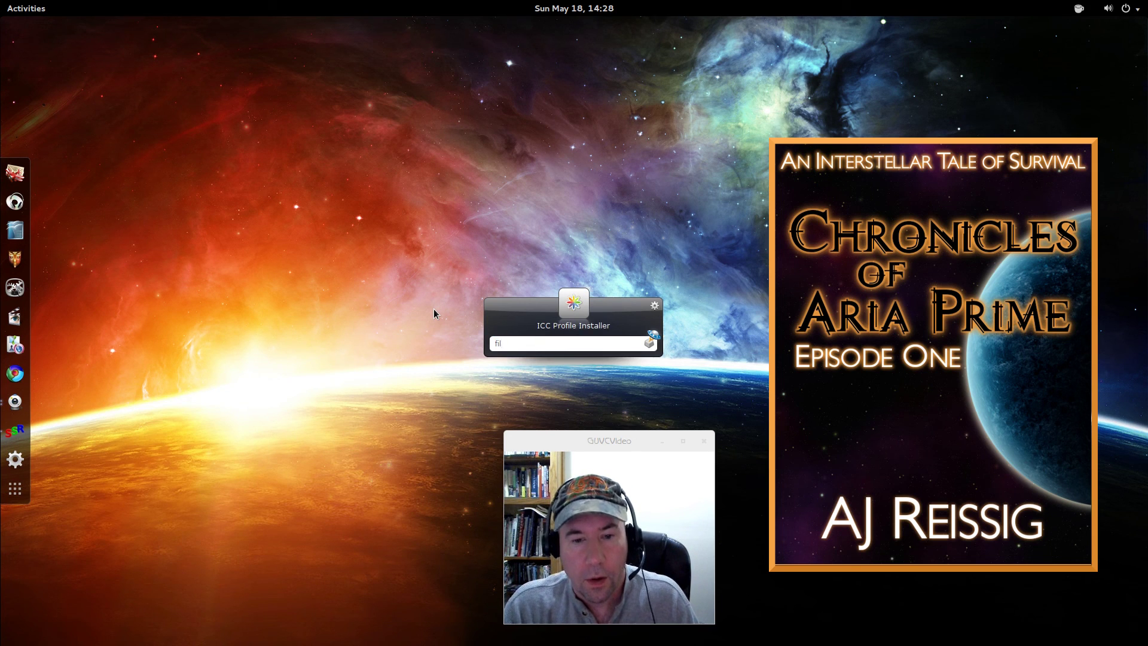
key(BackSpace)
key(BackSpace)
key(BackSpace)
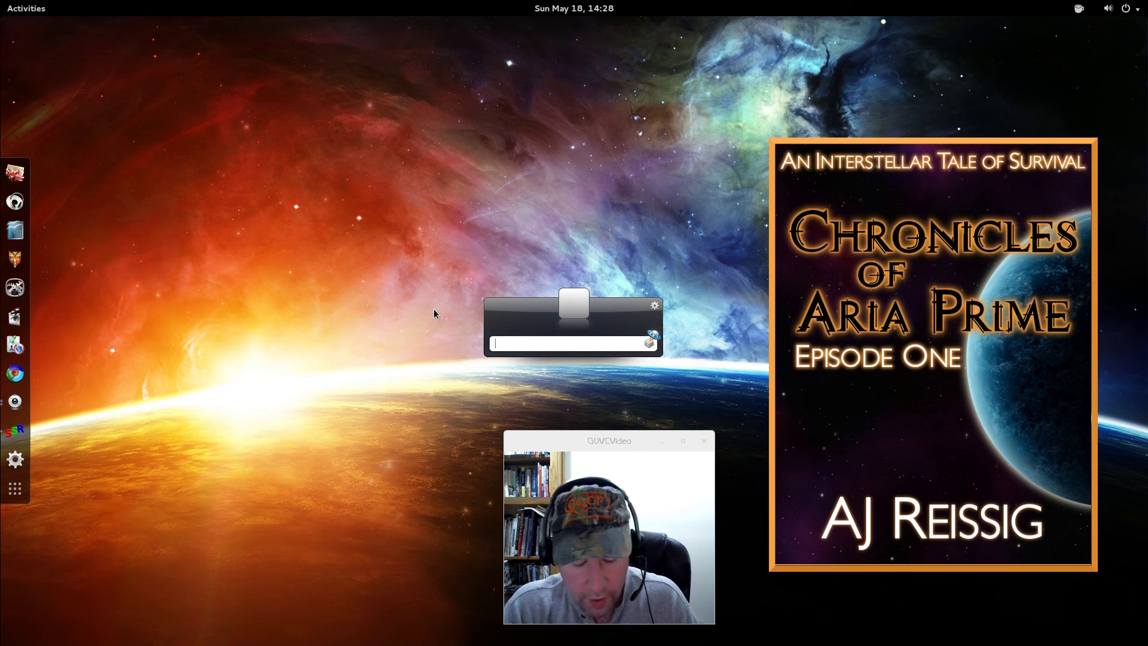
text(lib)
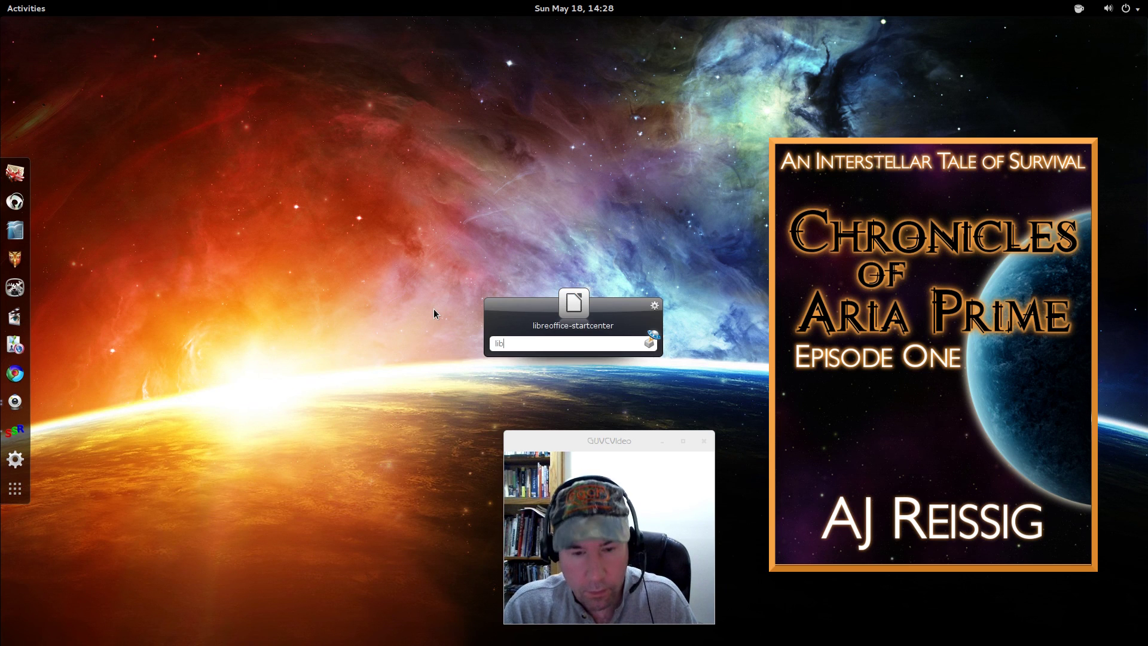
key(Down)
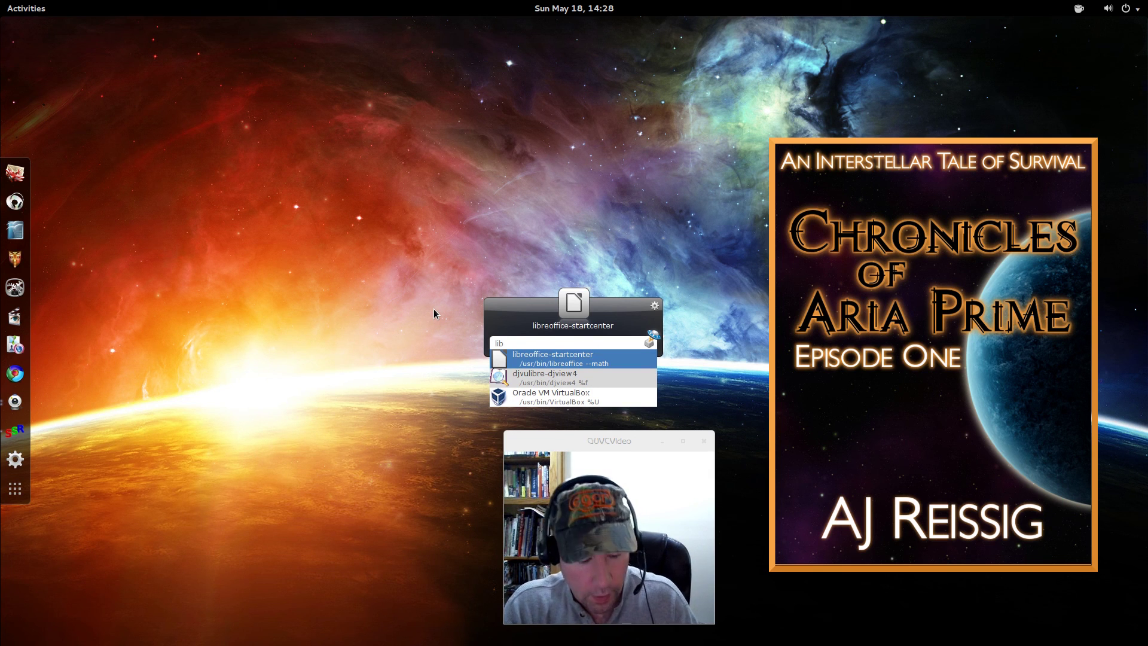
Step: Open the Launchy options and preview the Mercury, Mercury_Wide, QuickSilver2 and Spotlight_Wide skins
click(655, 306)
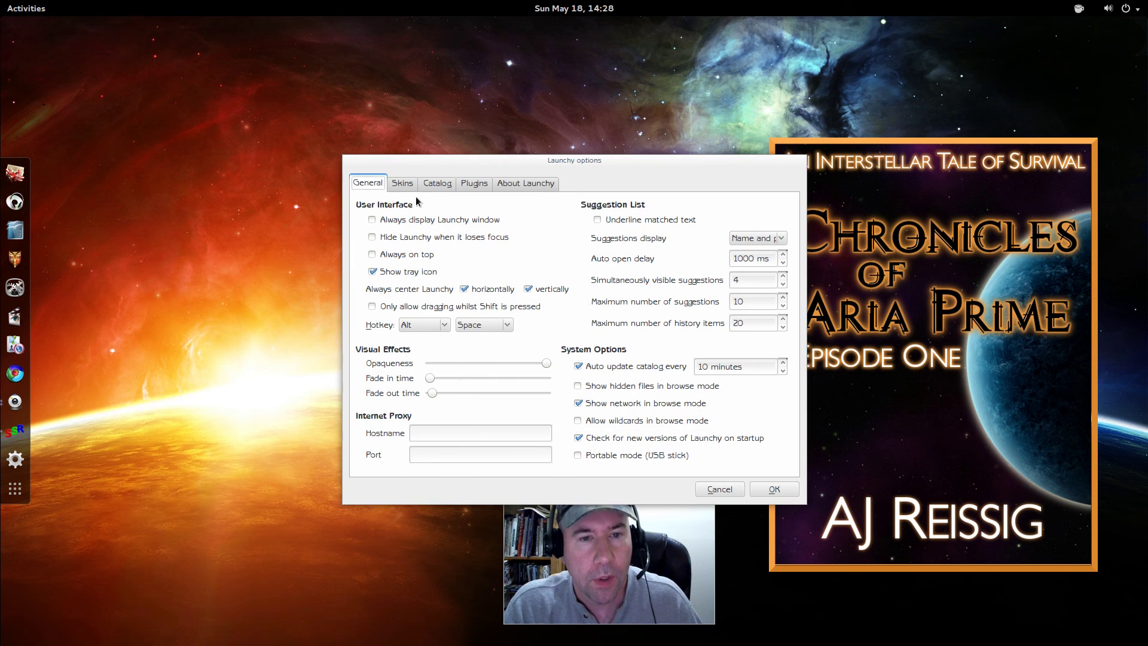
click(401, 184)
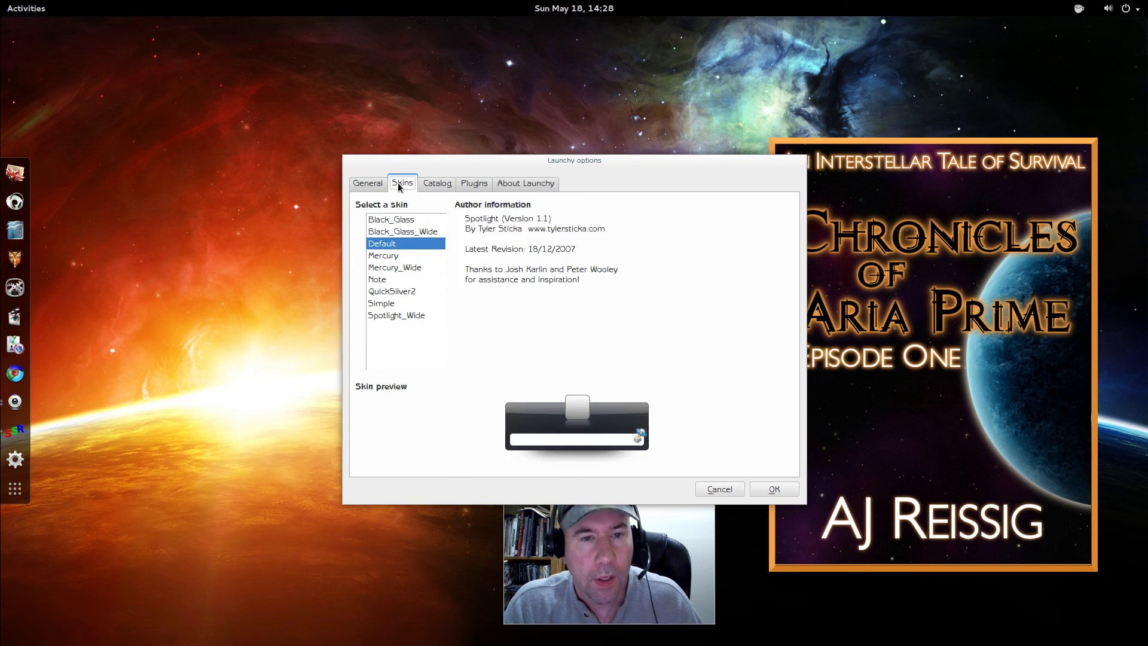
click(390, 257)
click(389, 269)
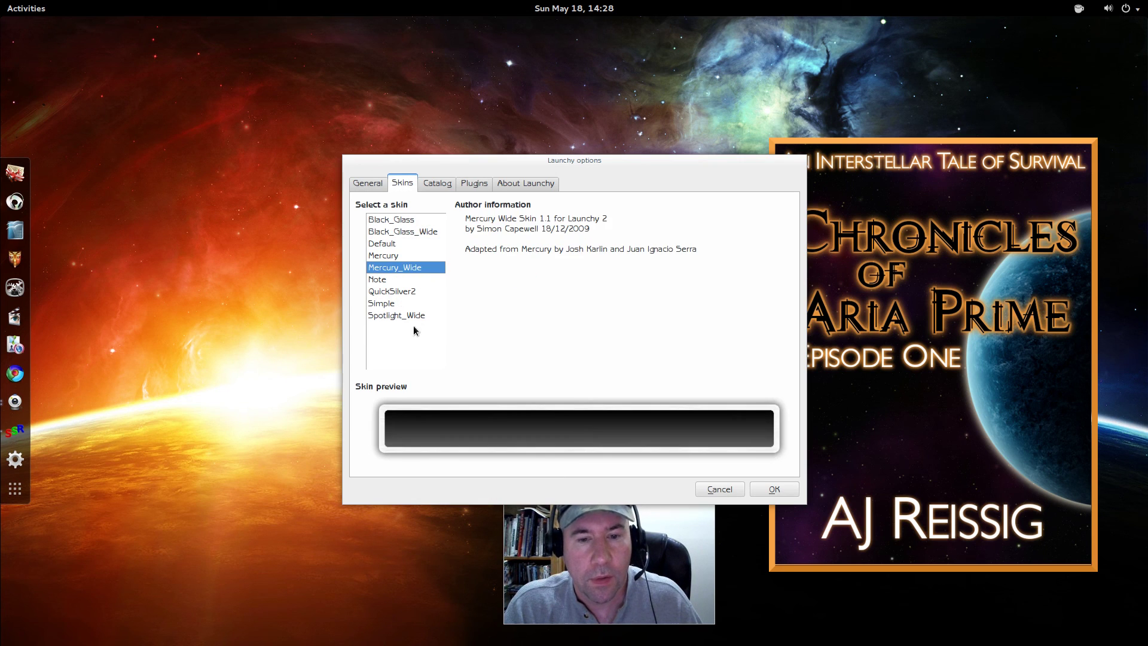
click(387, 293)
click(382, 315)
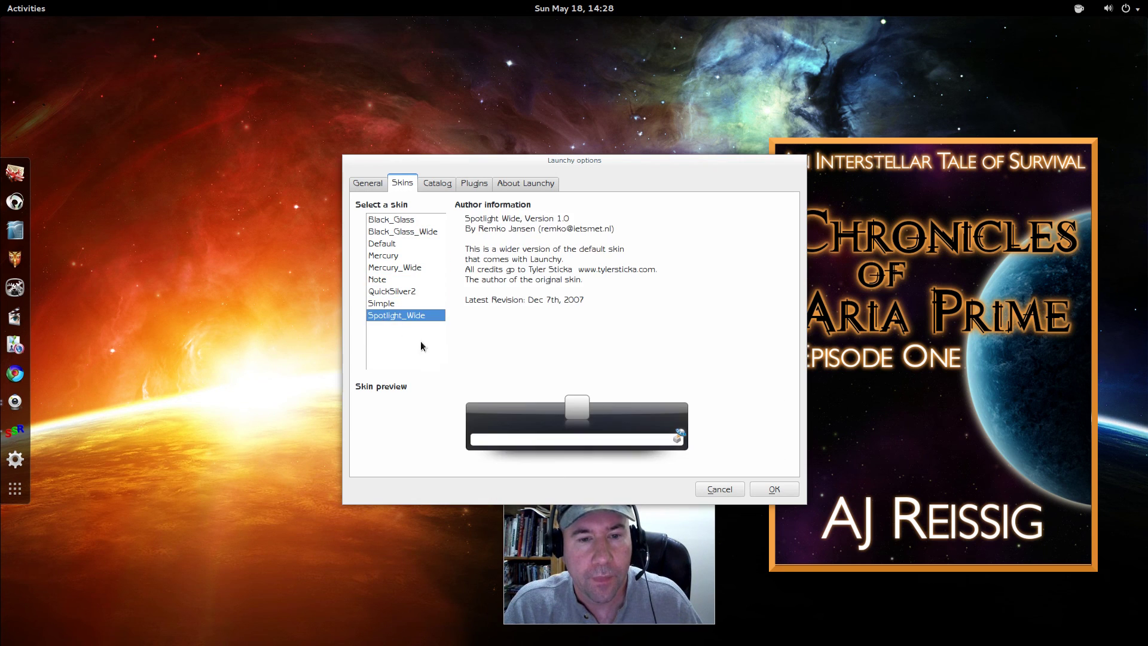
Step: Preview the Black_Glass, Black_Glass_Wide and Mercury skins, and select Mercury_Wide as the Launchy skin
click(403, 220)
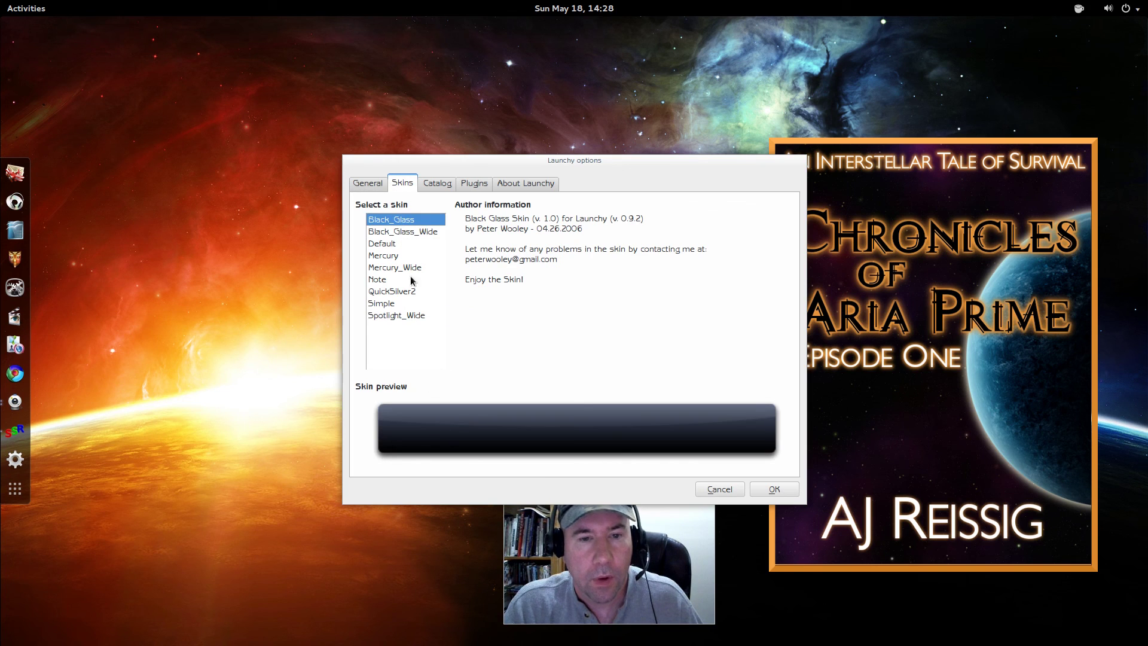
click(407, 233)
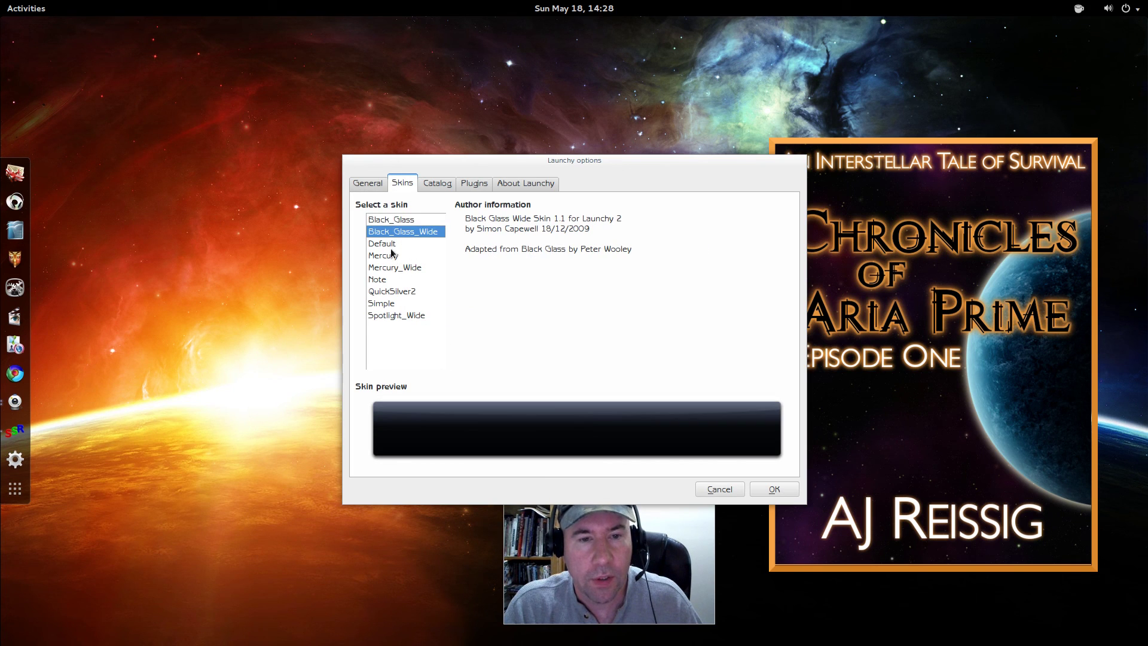
click(388, 256)
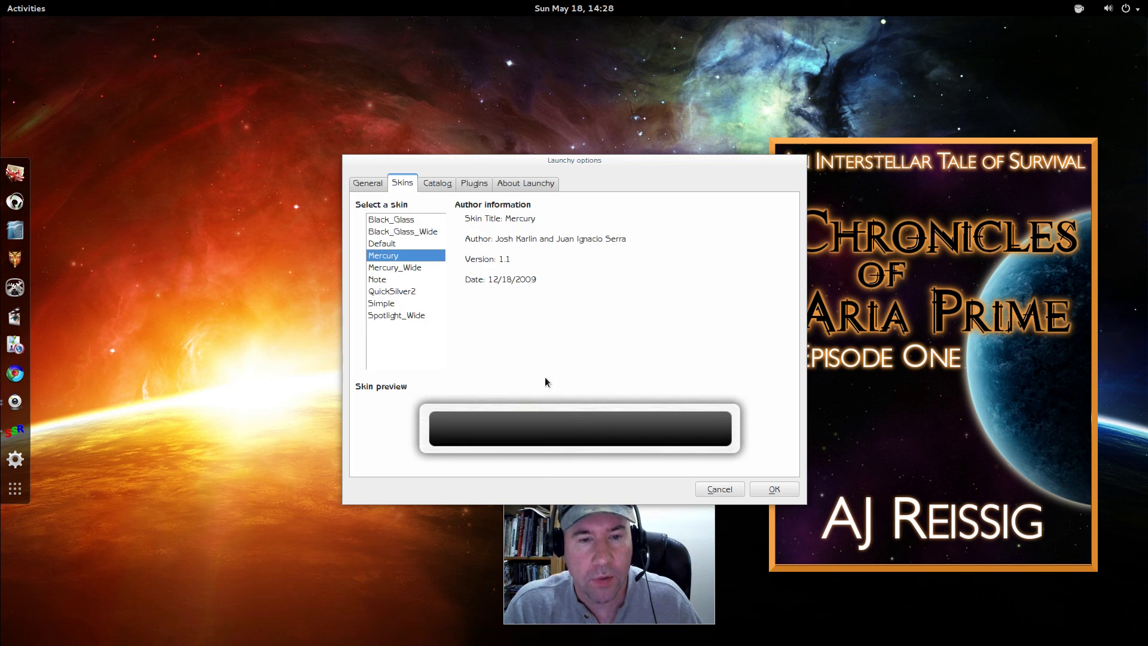
click(392, 268)
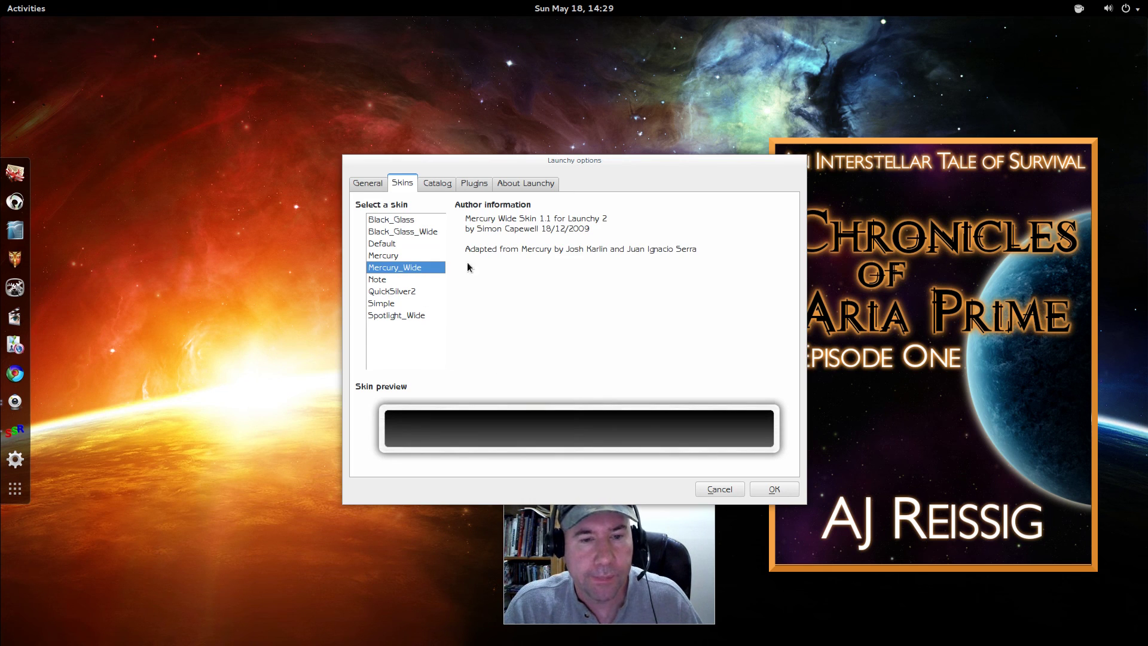
Step: Review Launchy's catalog directories, its available plugins and the About Launchy information
click(435, 188)
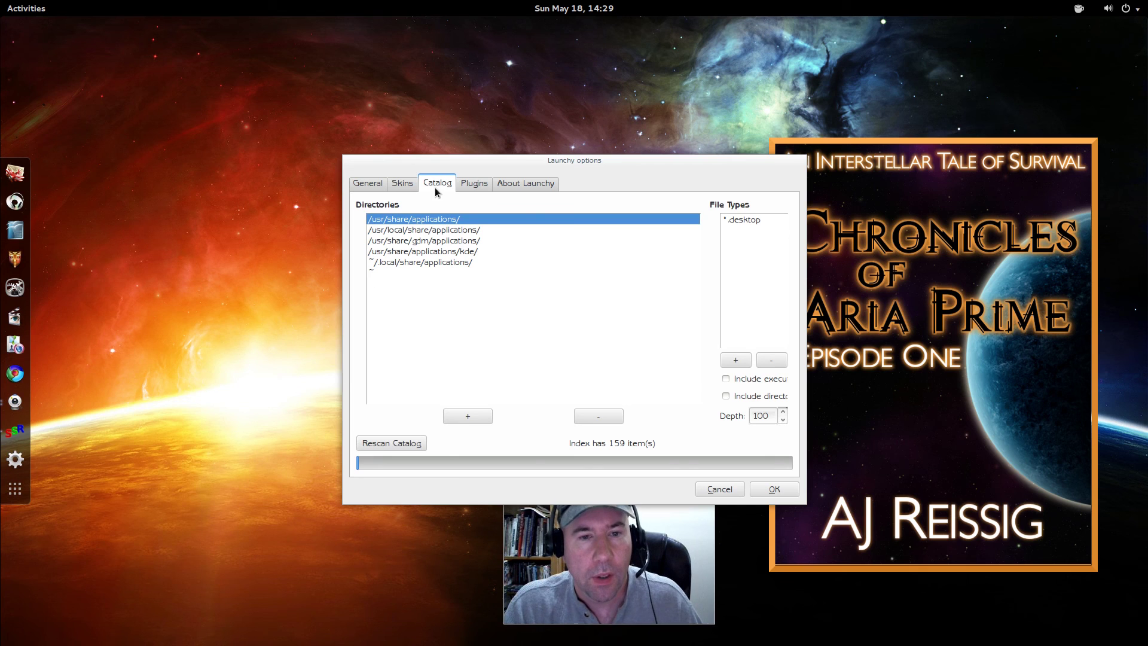
click(469, 188)
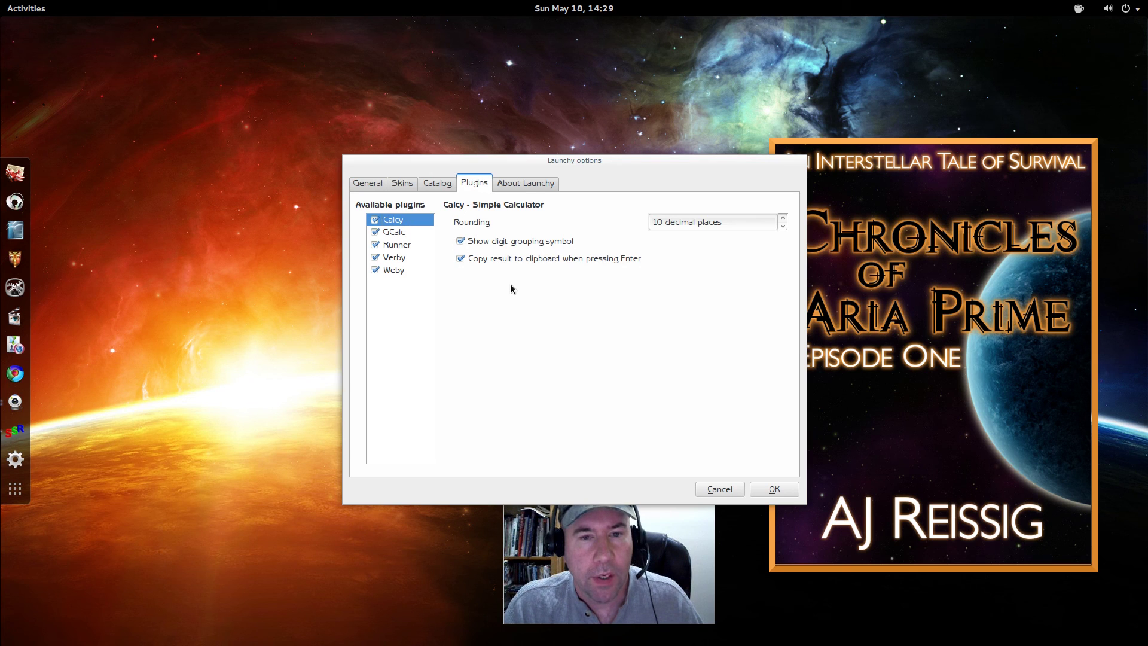
click(521, 189)
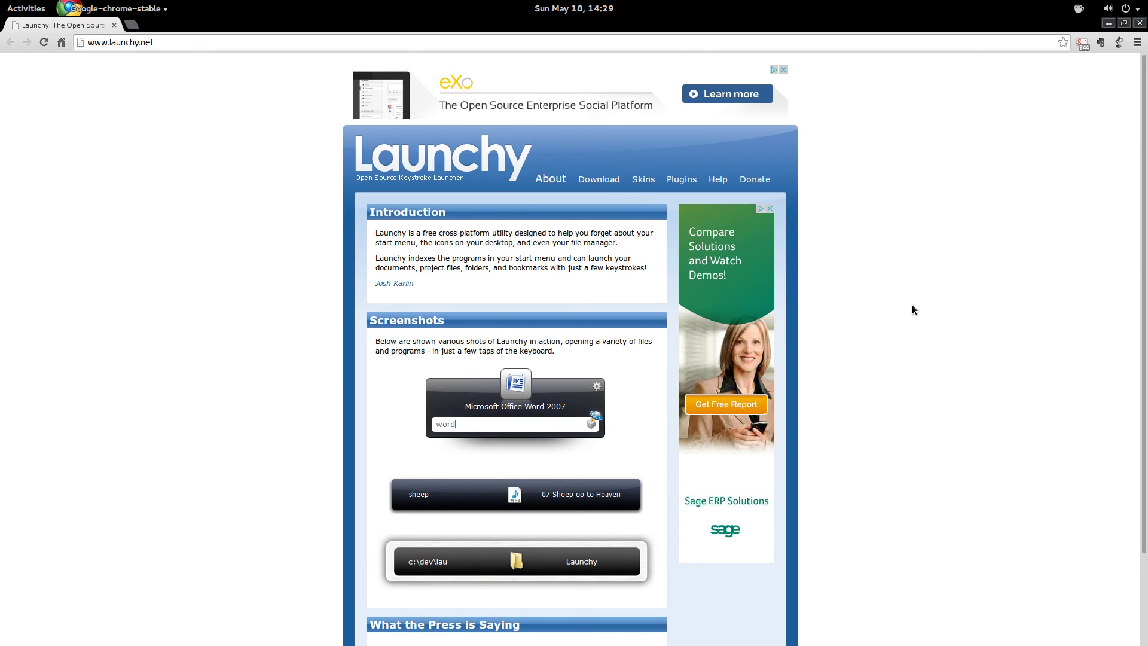
Step: Look over the Launchy website's home page and browse two pages of its latest skins
scroll(912, 305, down, 3)
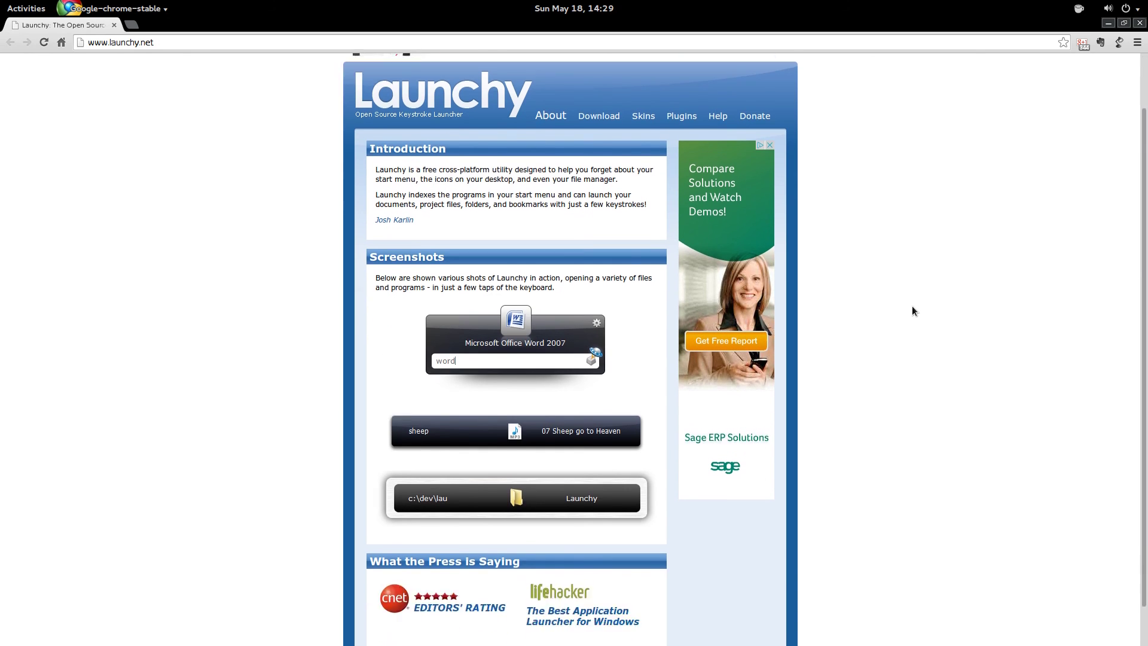
scroll(911, 306, up, 3)
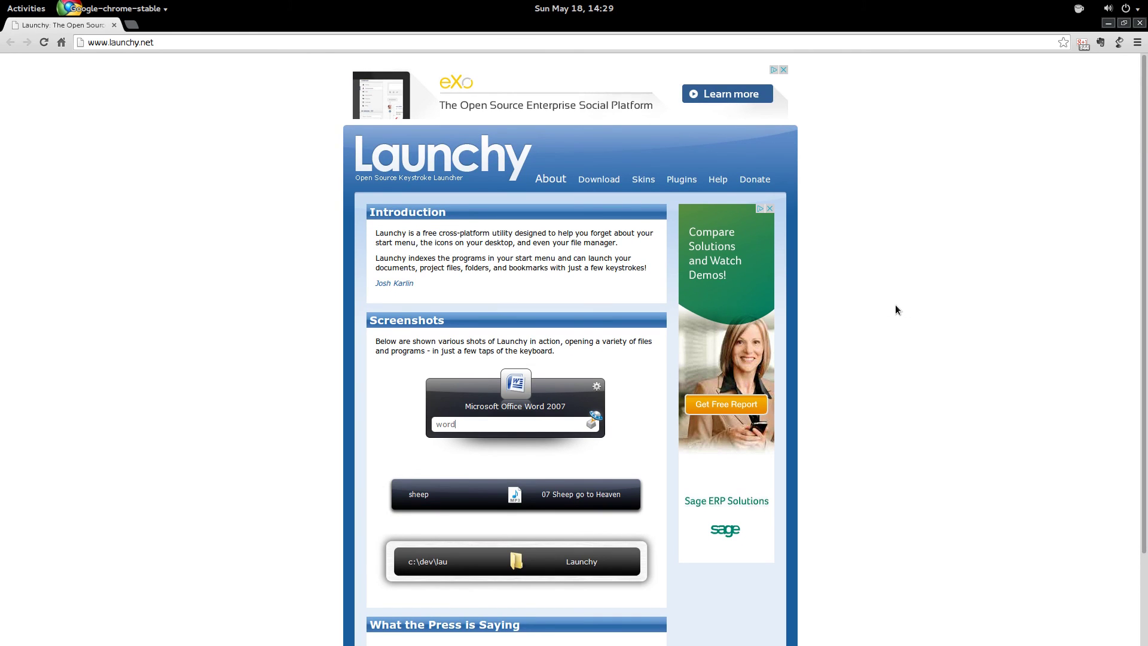
click(643, 179)
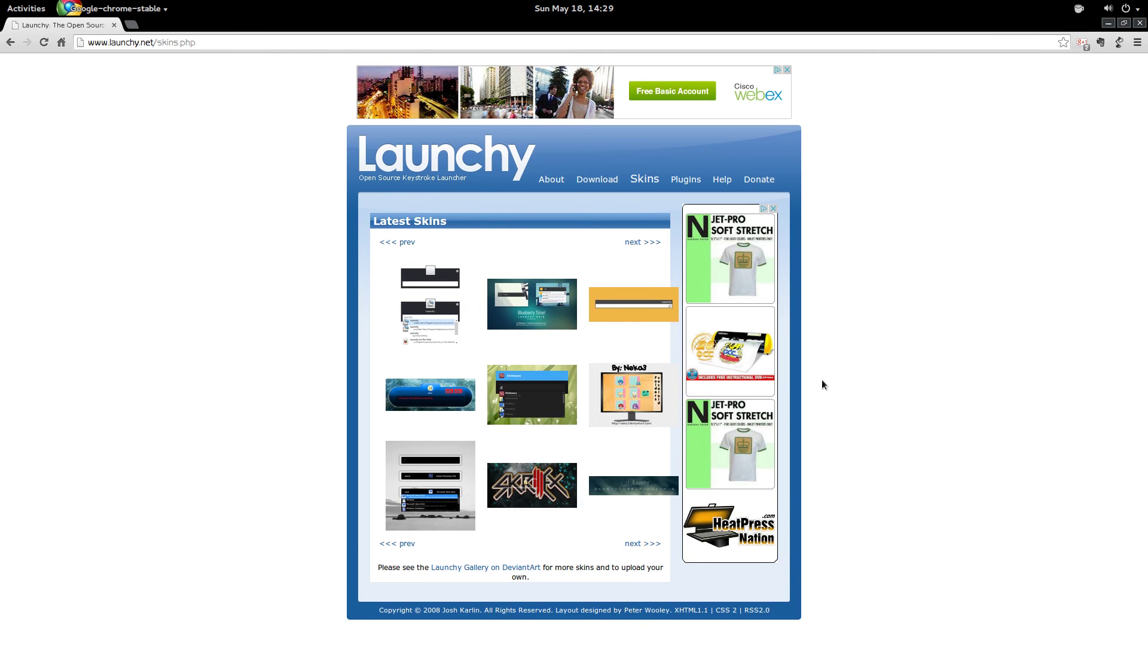
click(639, 544)
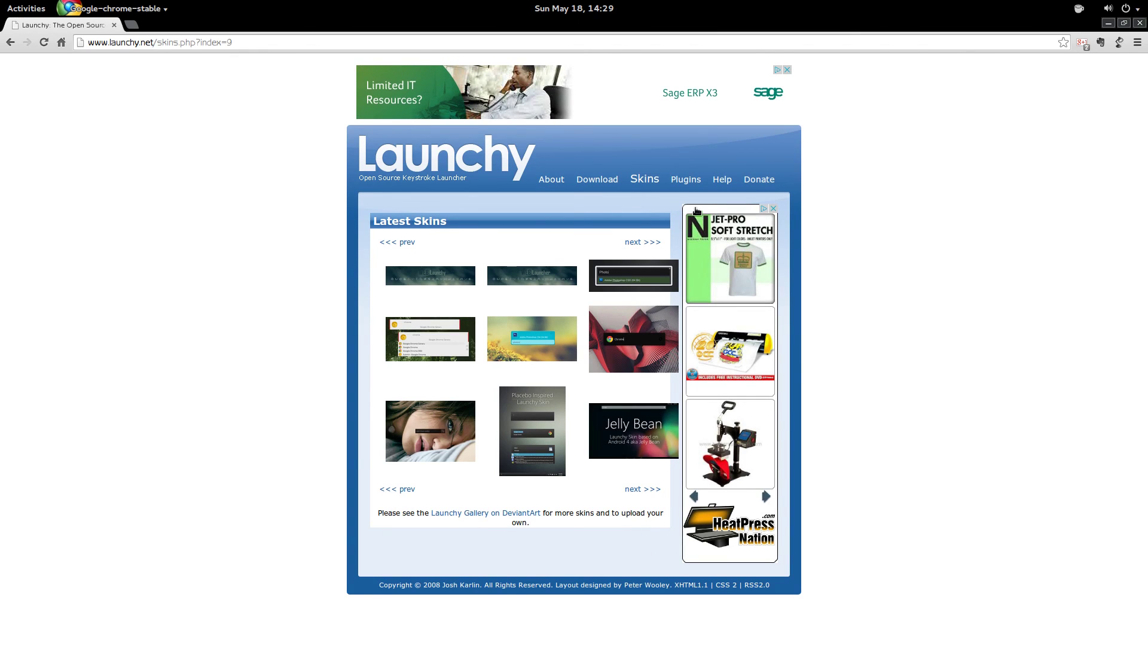
Step: Look through the Launchy website's list of downloadable plugins and close the browser window
click(686, 180)
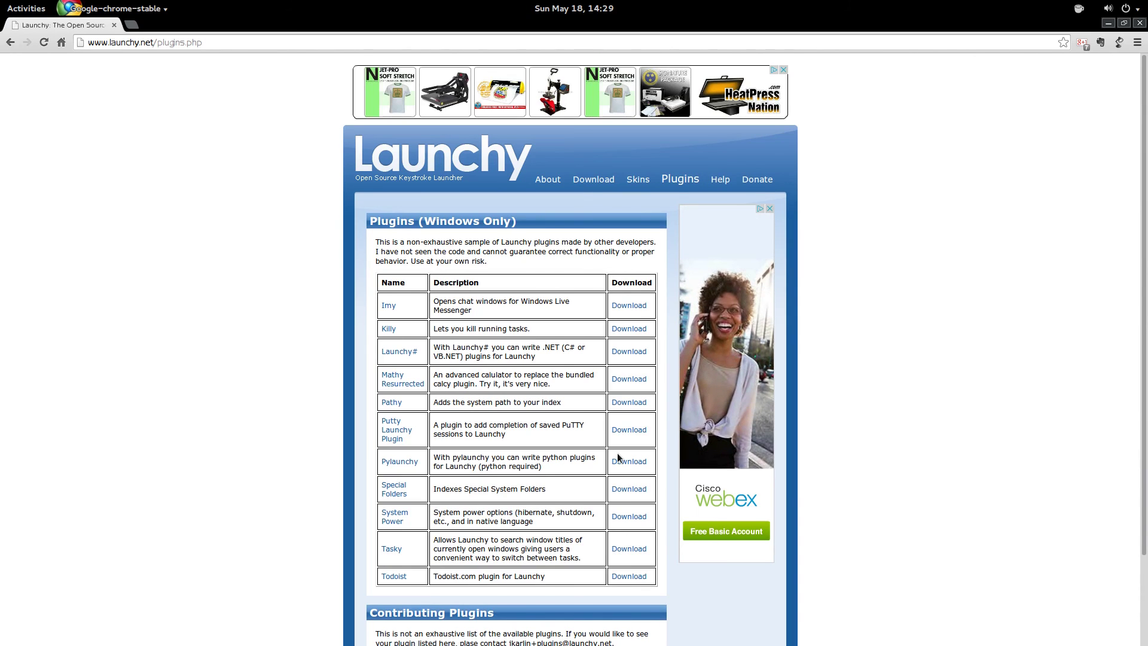
scroll(619, 458, down, 3)
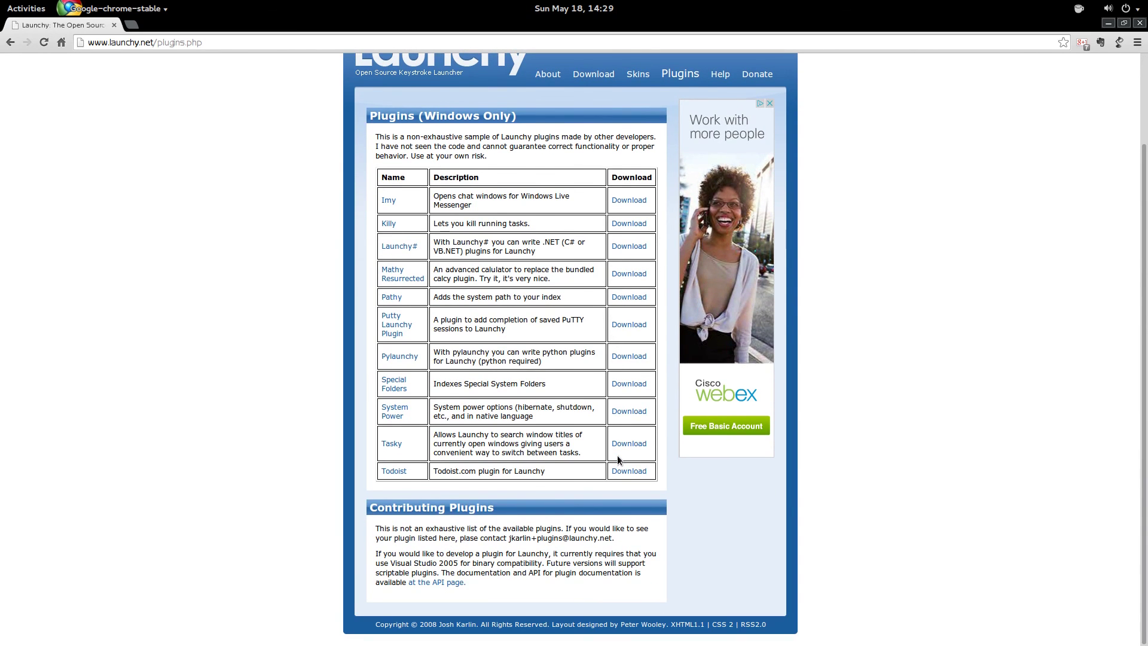
scroll(618, 459, up, 3)
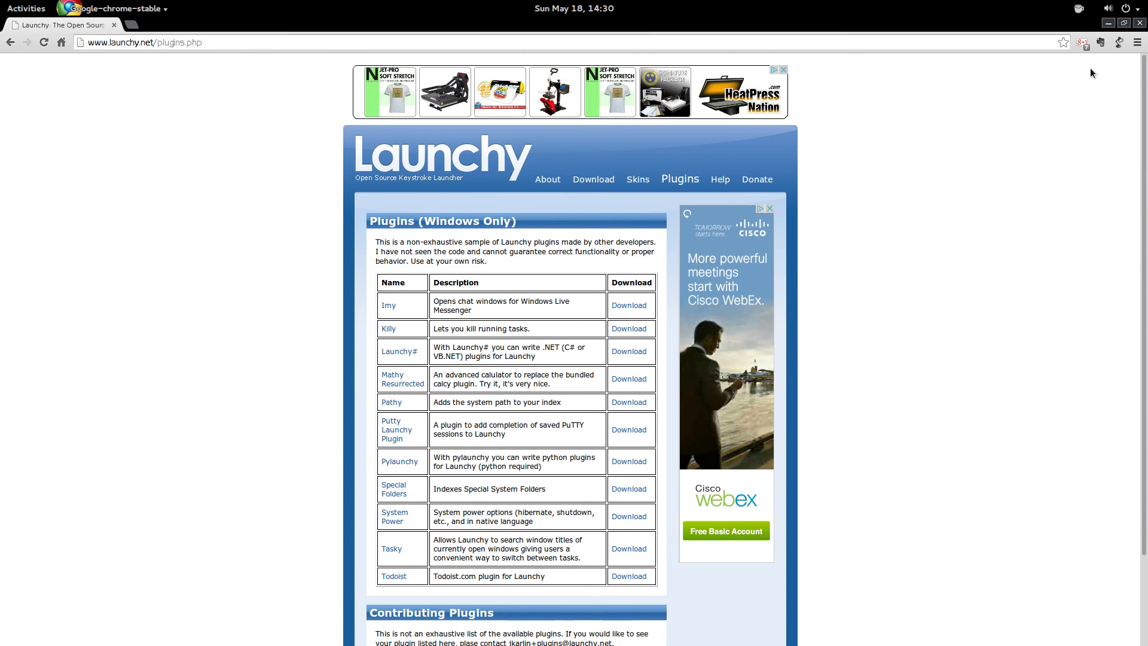
click(1140, 23)
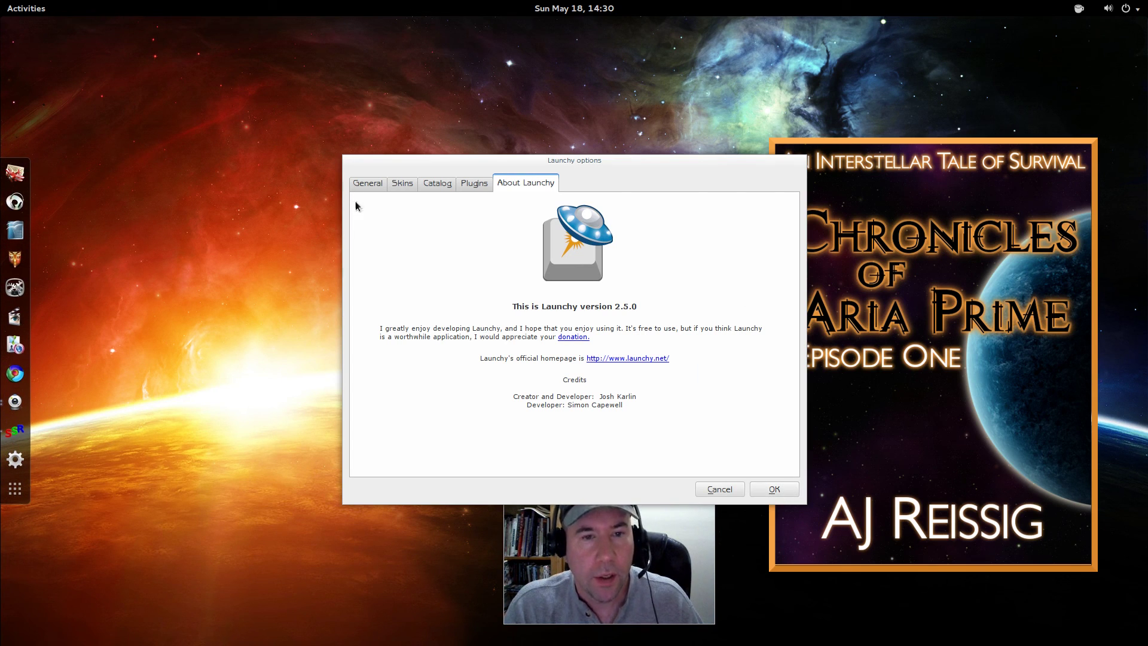
Step: Review the general, skin and catalog settings again and apply the Launchy options with the Mercury_Wide skin
click(361, 185)
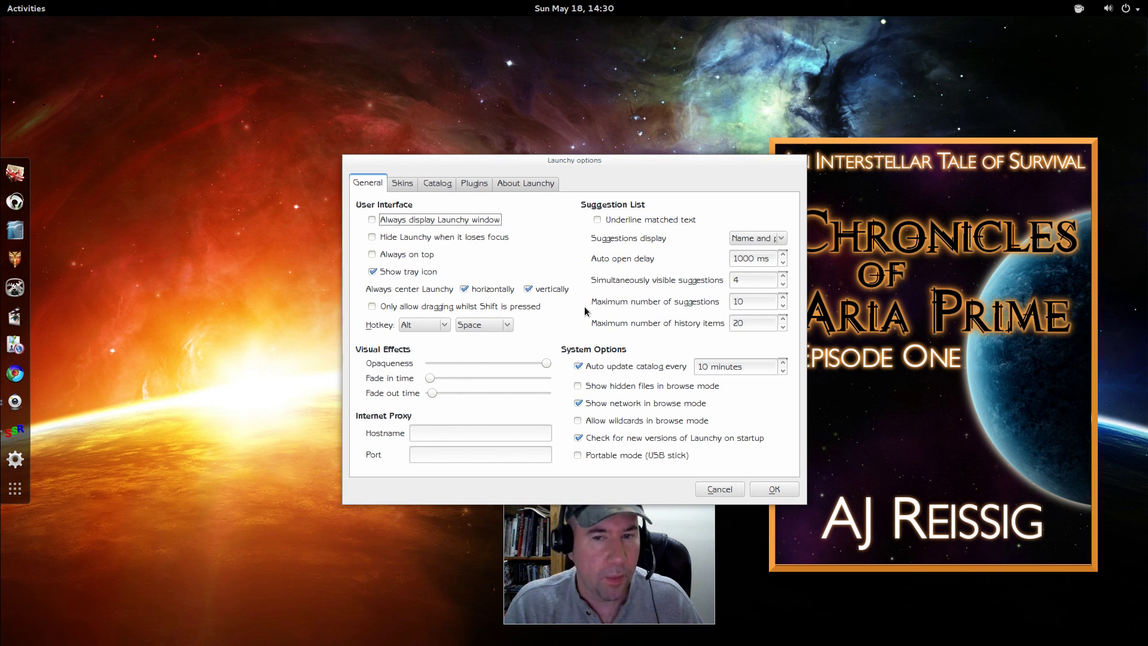
click(402, 183)
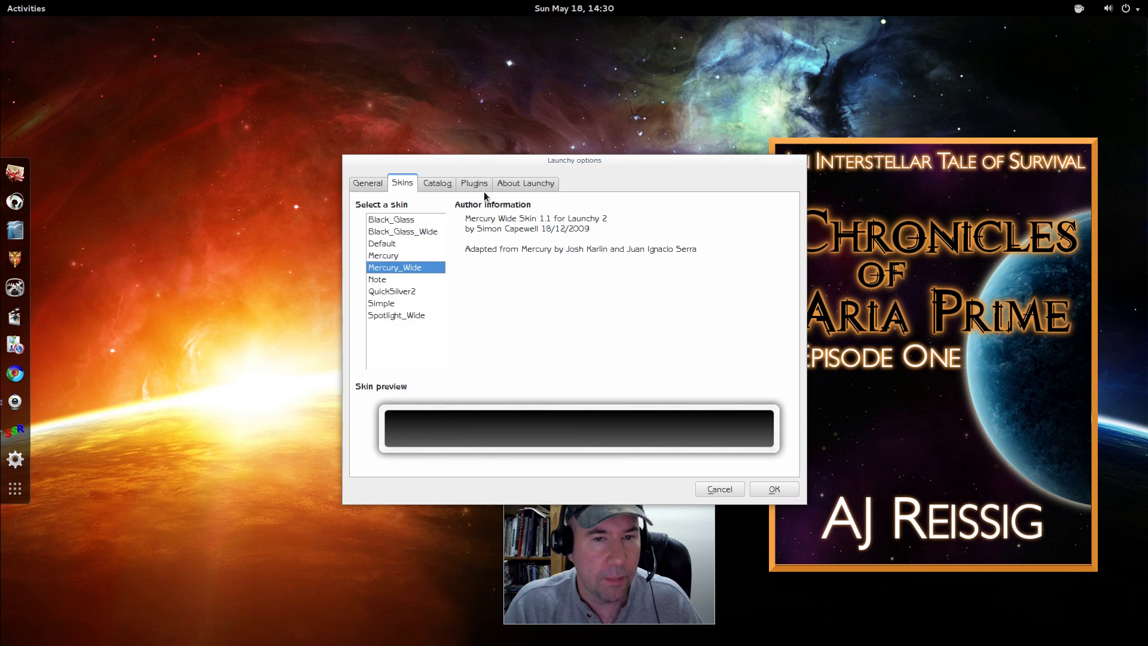
click(441, 184)
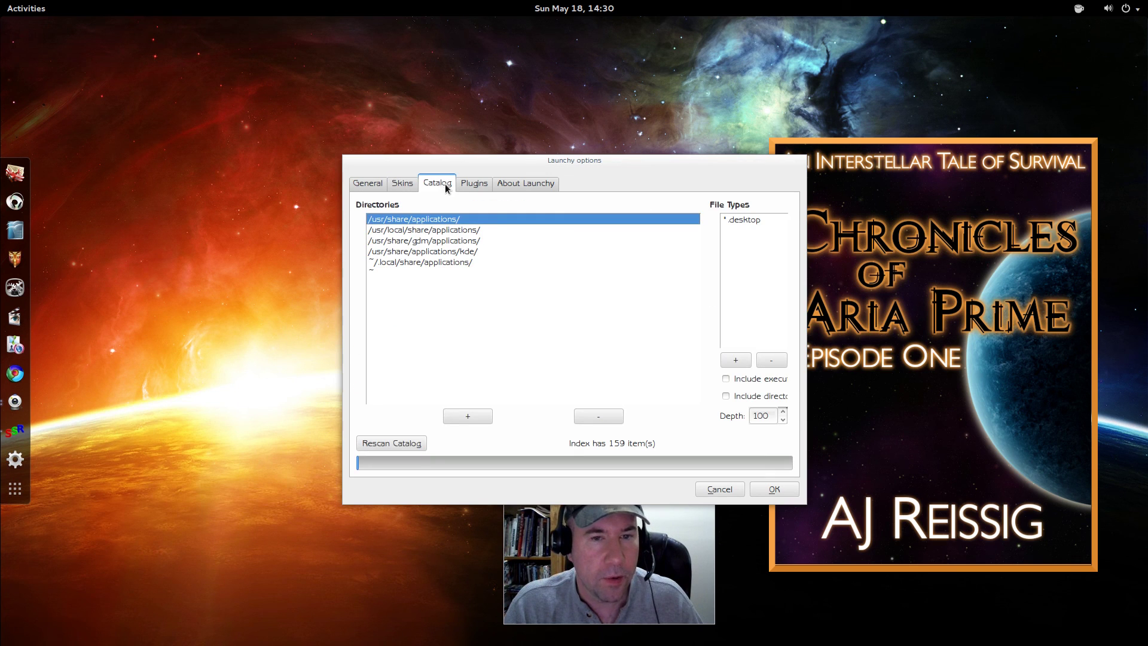
click(768, 489)
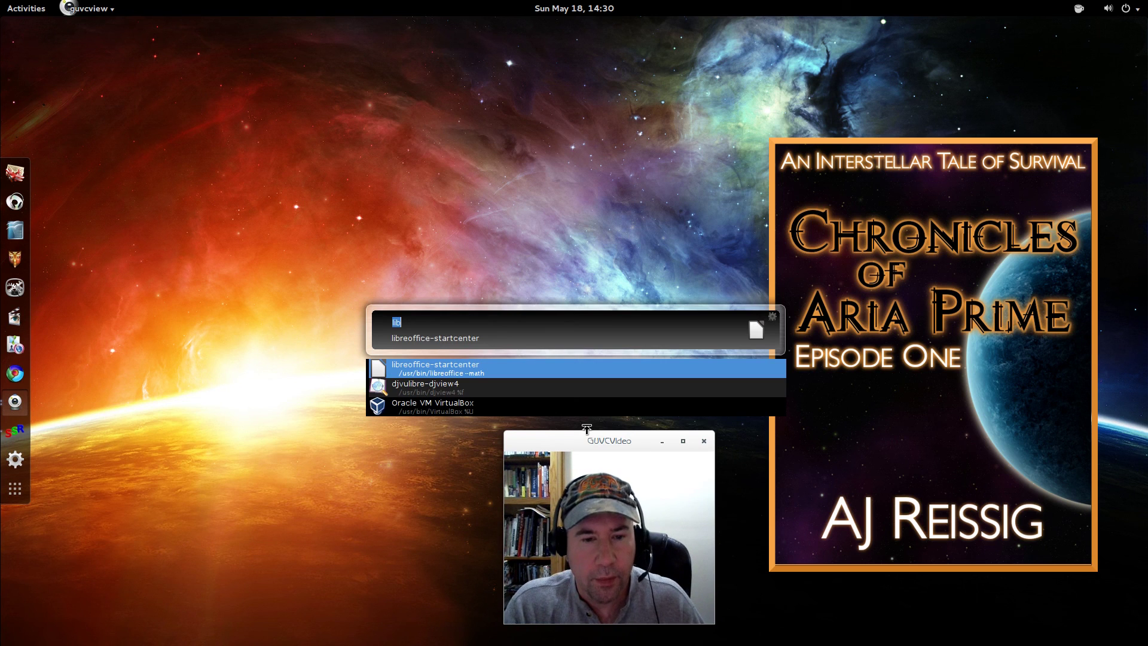
Step: Search for "l" in the reskinned Launchy launcher and dismiss it
click(402, 326)
text(l)
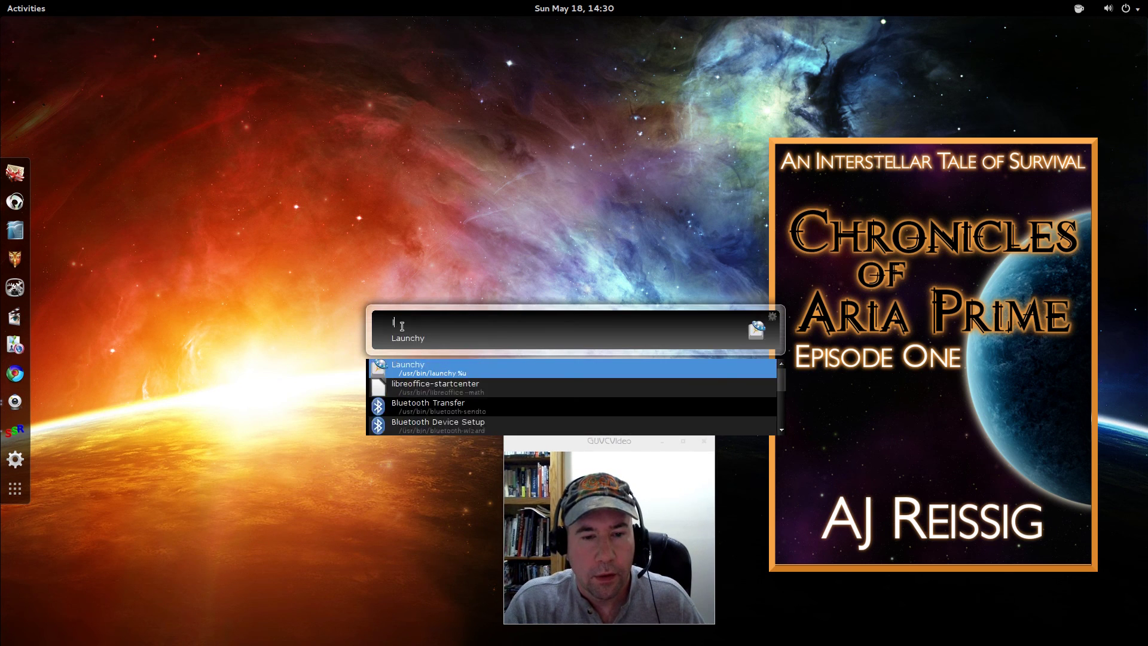
key(Escape)
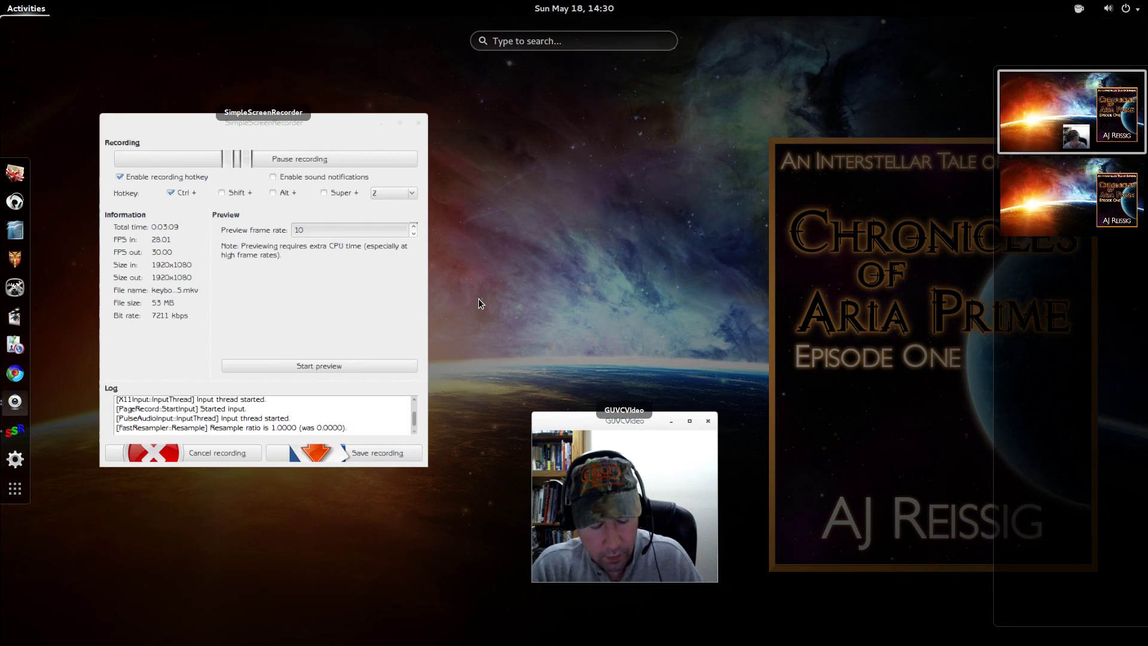
Step: Launch Google Chrome and search the web for "synapse indicator"
text(ch)
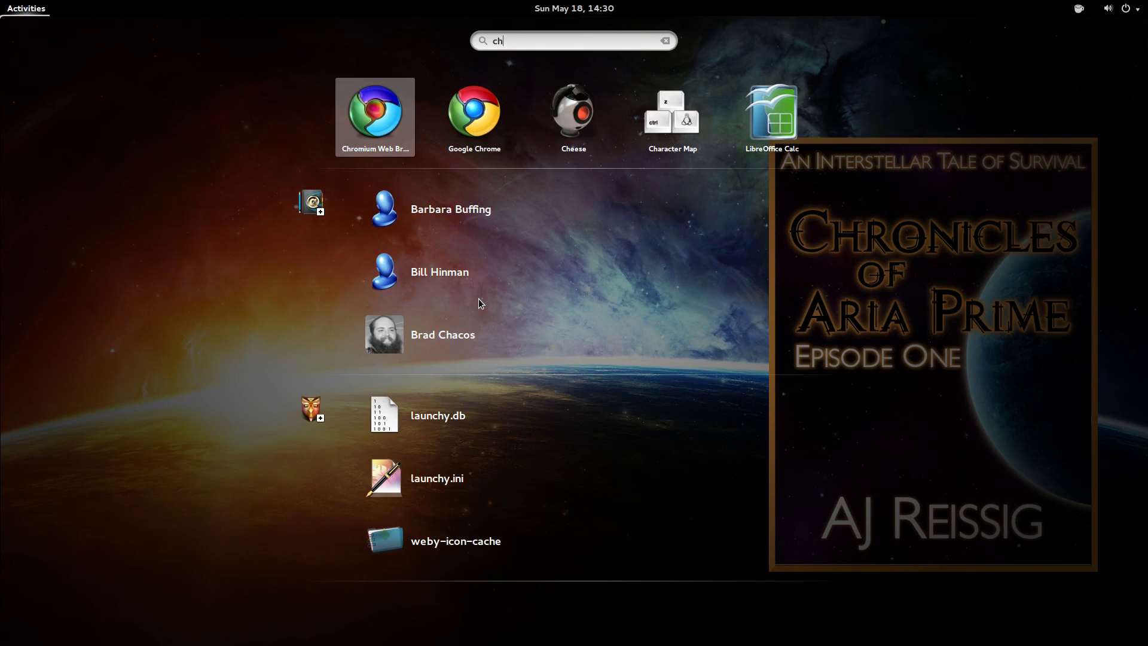
key(Escape)
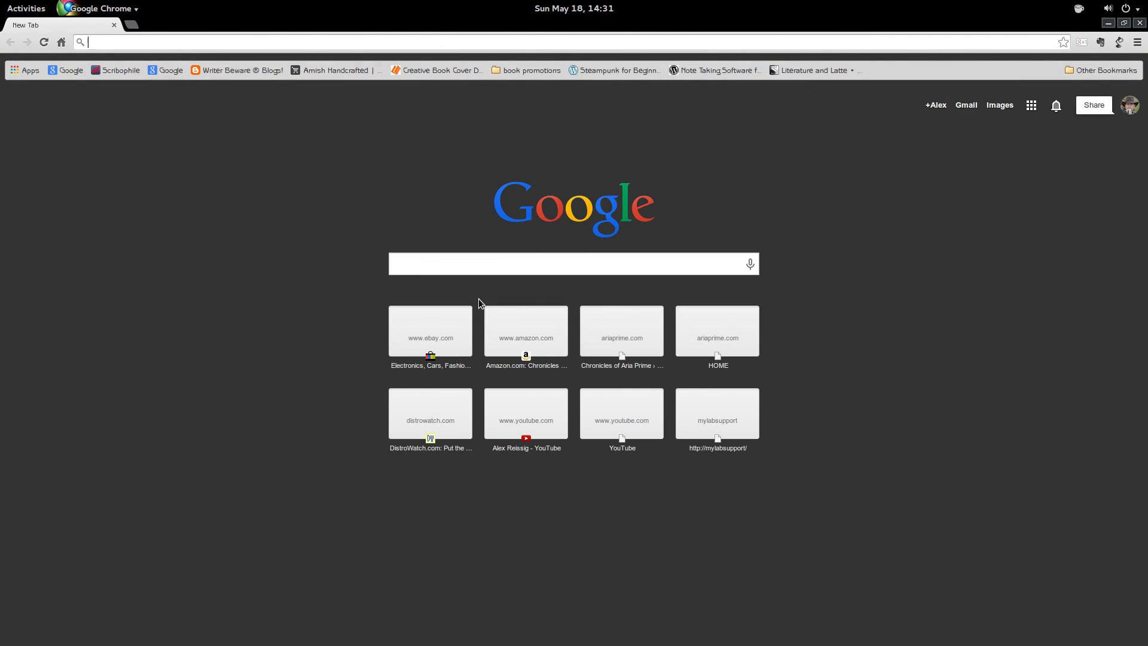
text(synapse)
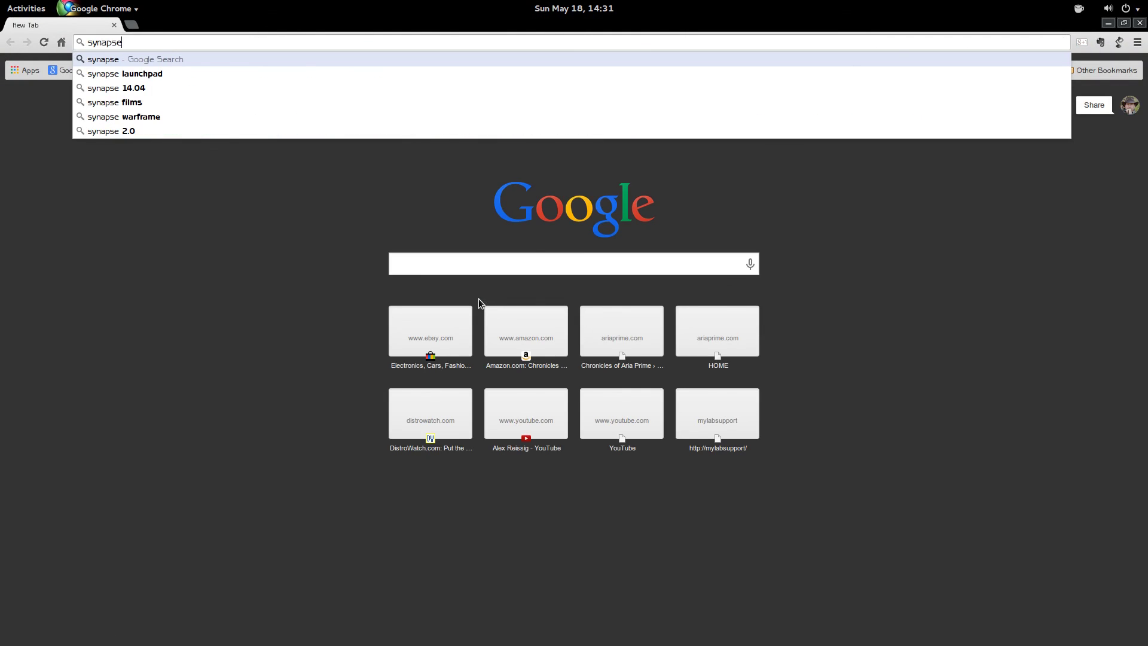
text( indica)
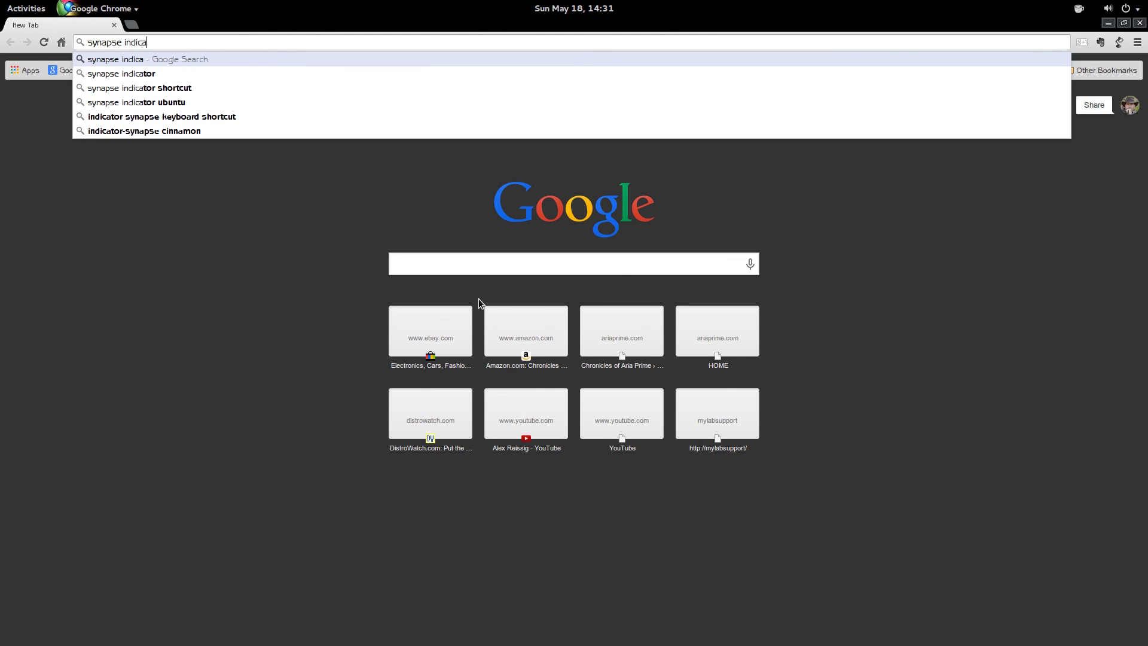
text(tp)
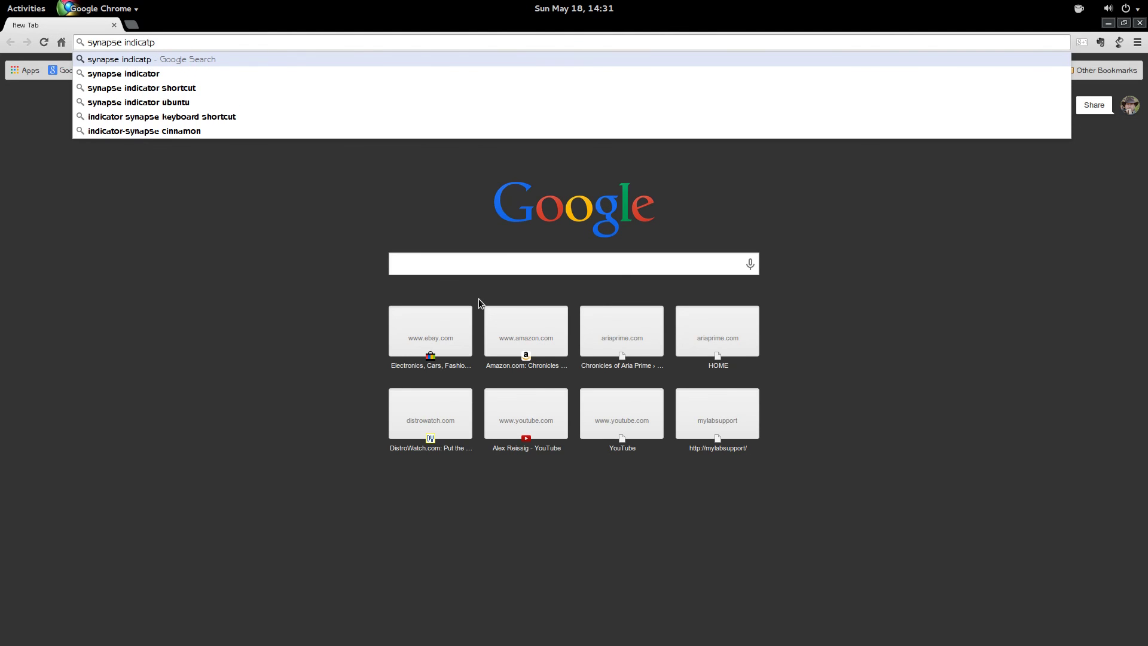
key(BackSpace)
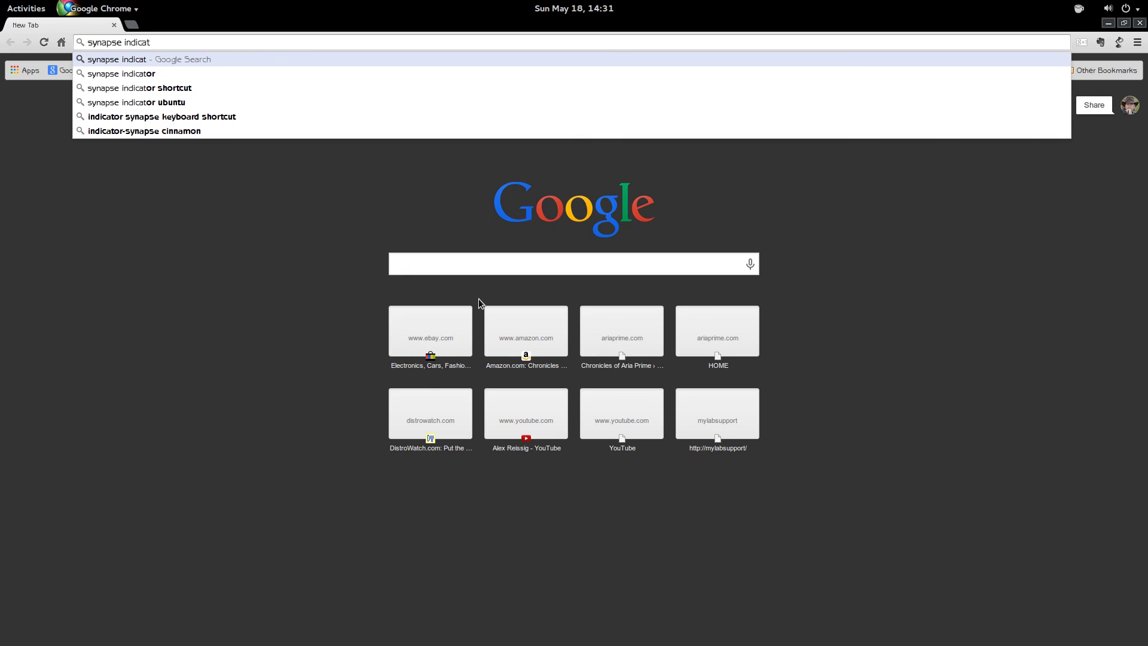
click(137, 74)
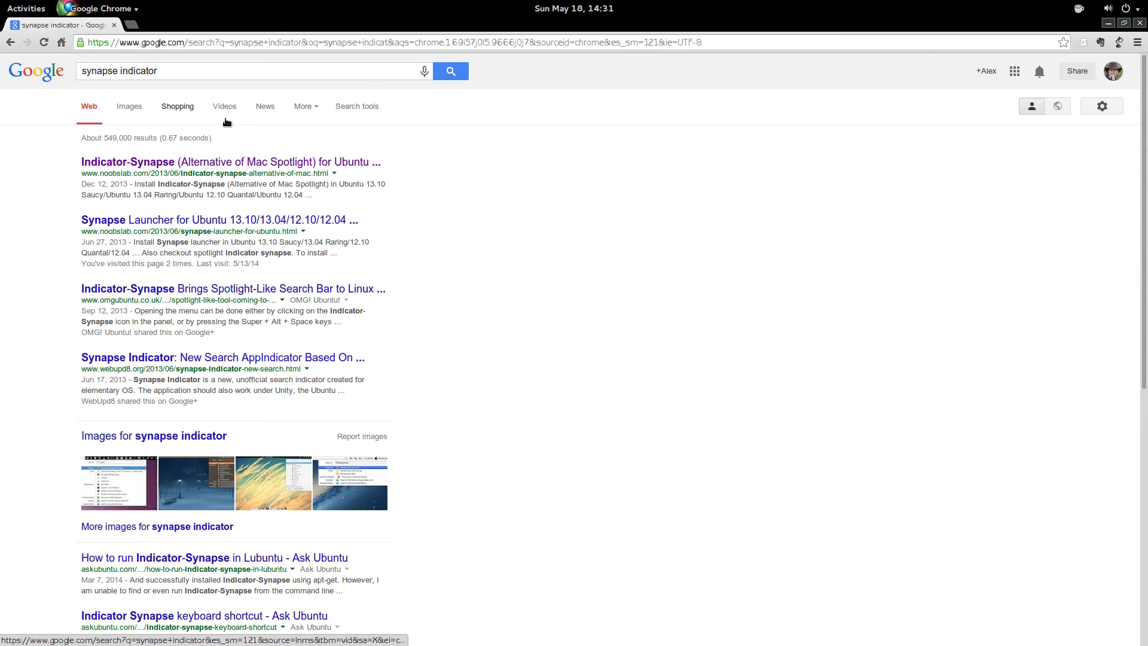
Step: Open the NoobsLab article on Indicator-Synapse and view its first screenshot enlarged
click(268, 163)
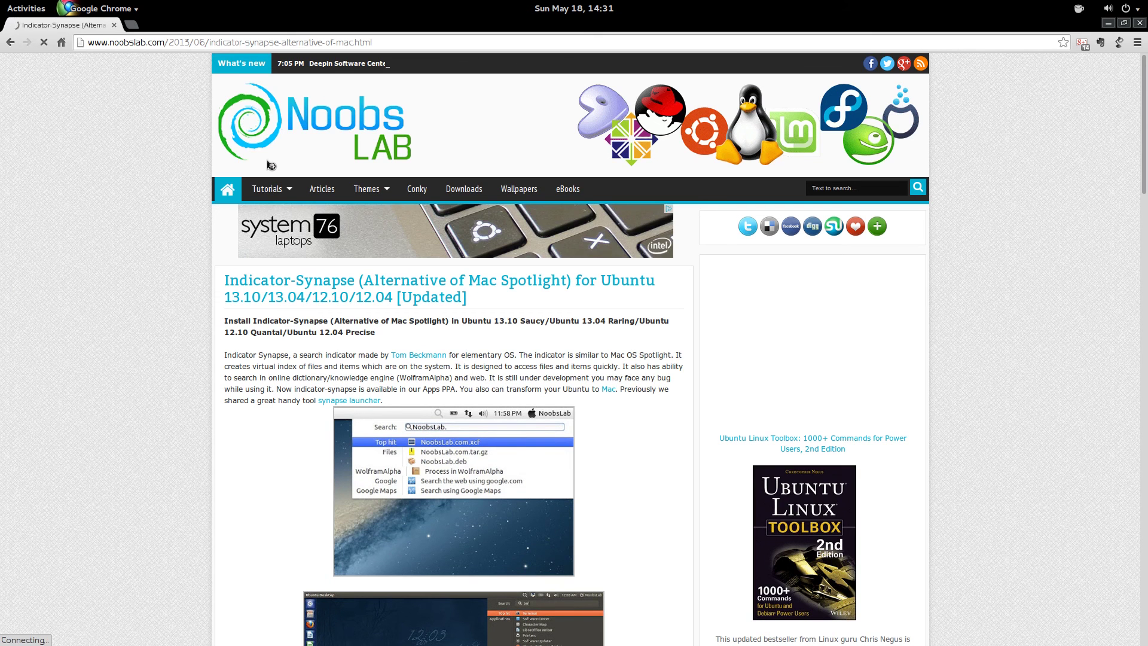
click(472, 483)
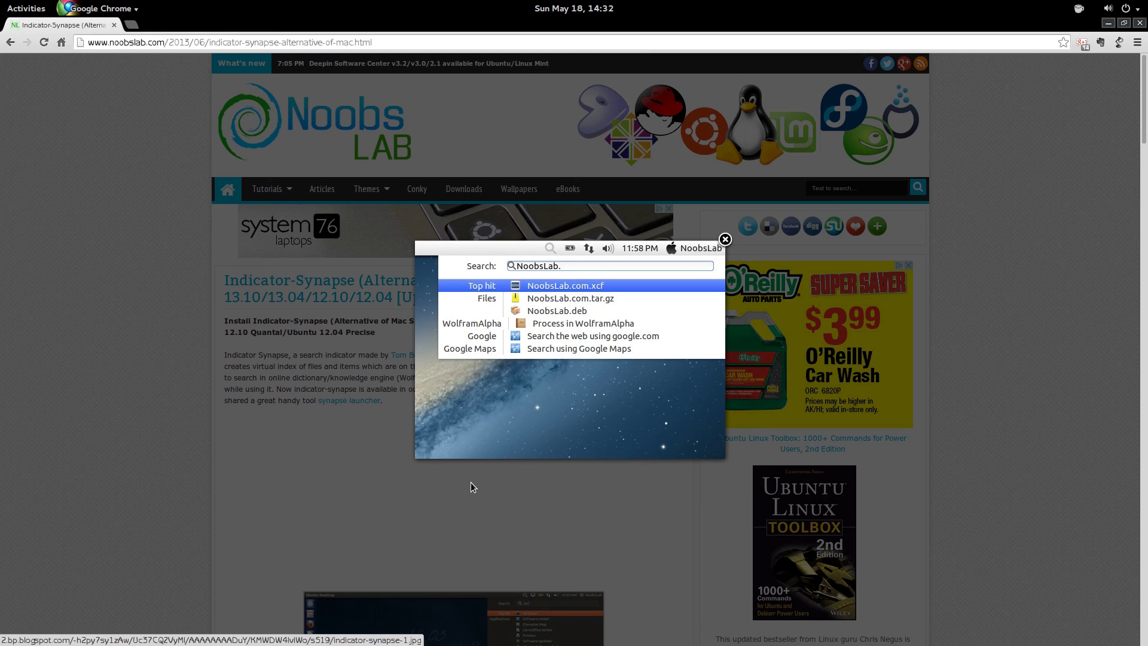
click(724, 241)
Step: View the article's Ubuntu desktop screenshot enlarged and close the browser window
scroll(317, 450, down, 3)
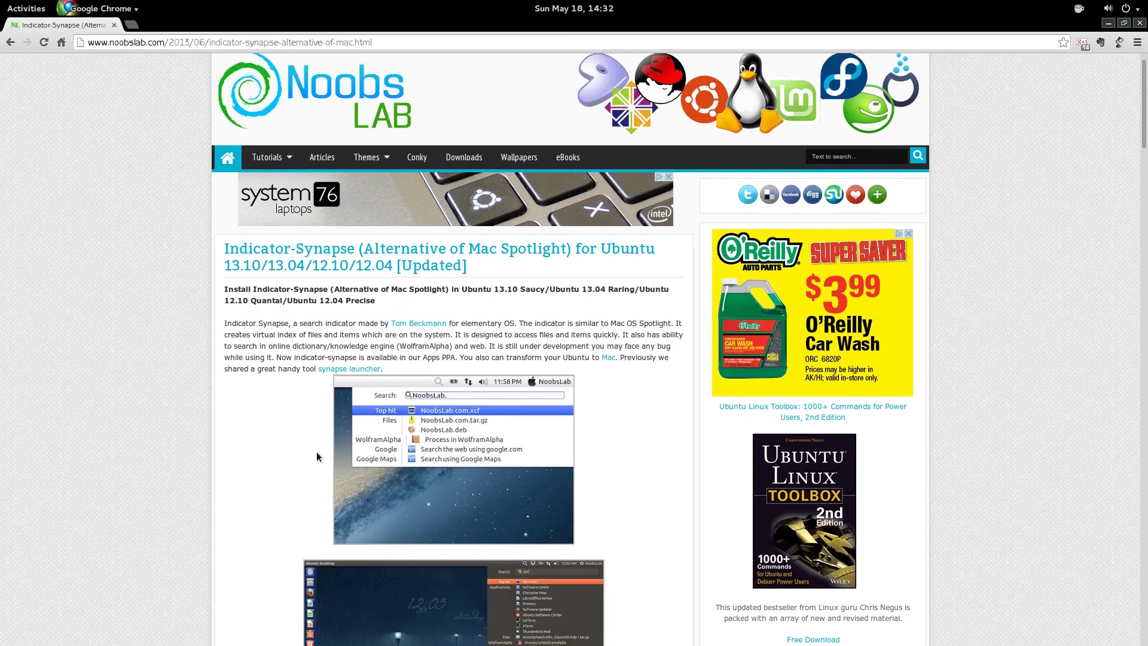
scroll(320, 453, down, 3)
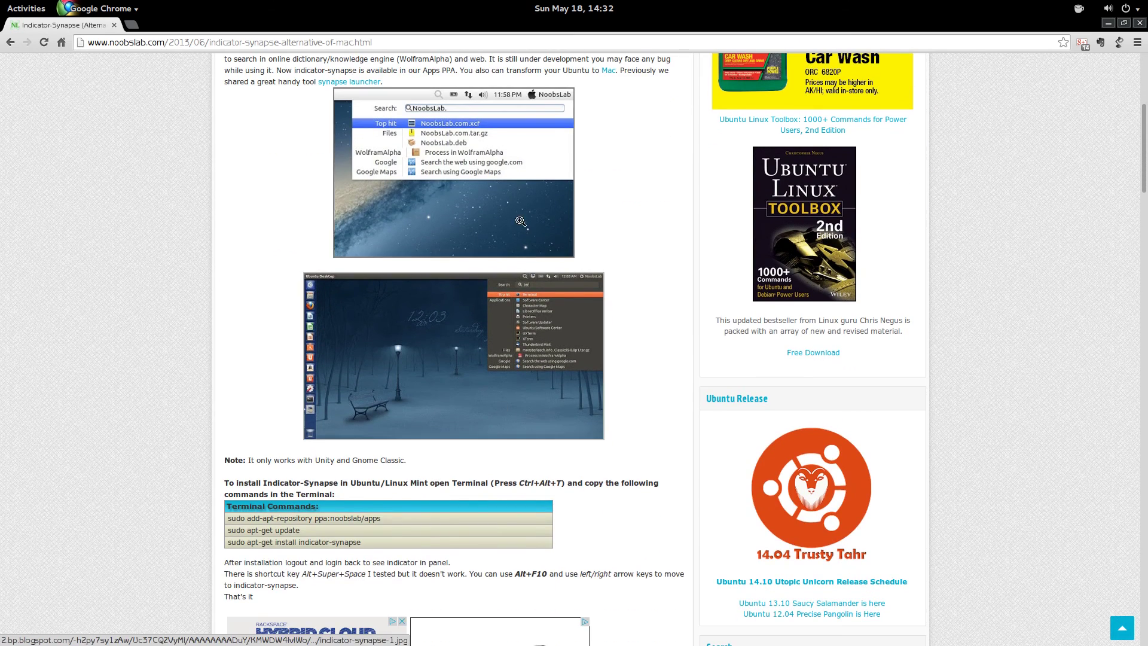
click(435, 324)
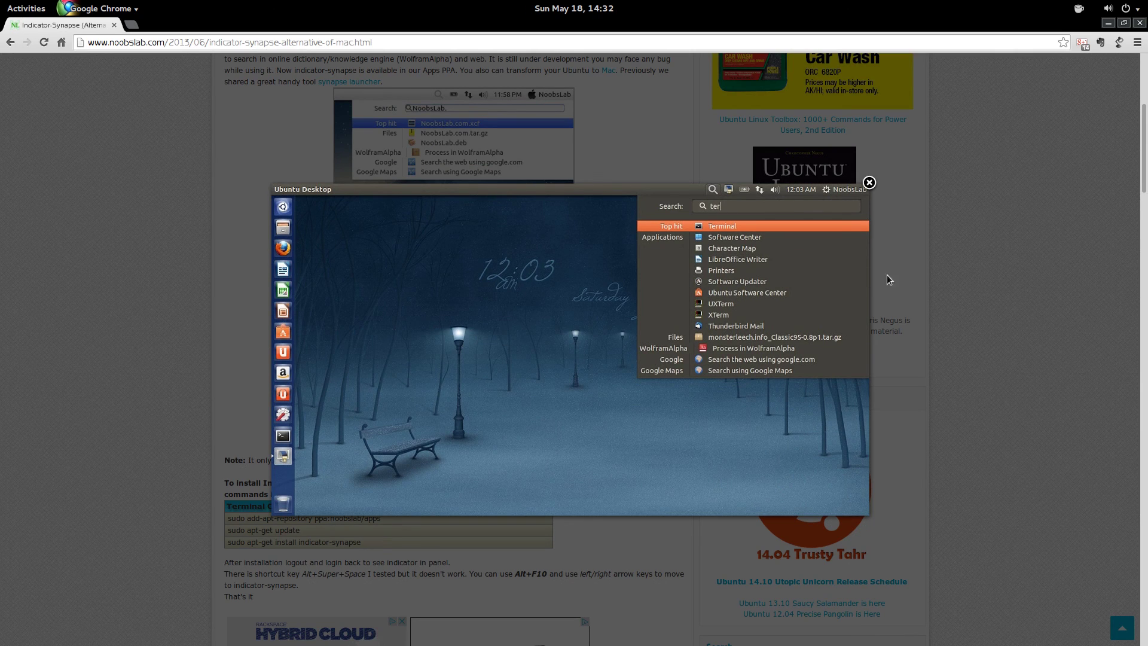
click(870, 183)
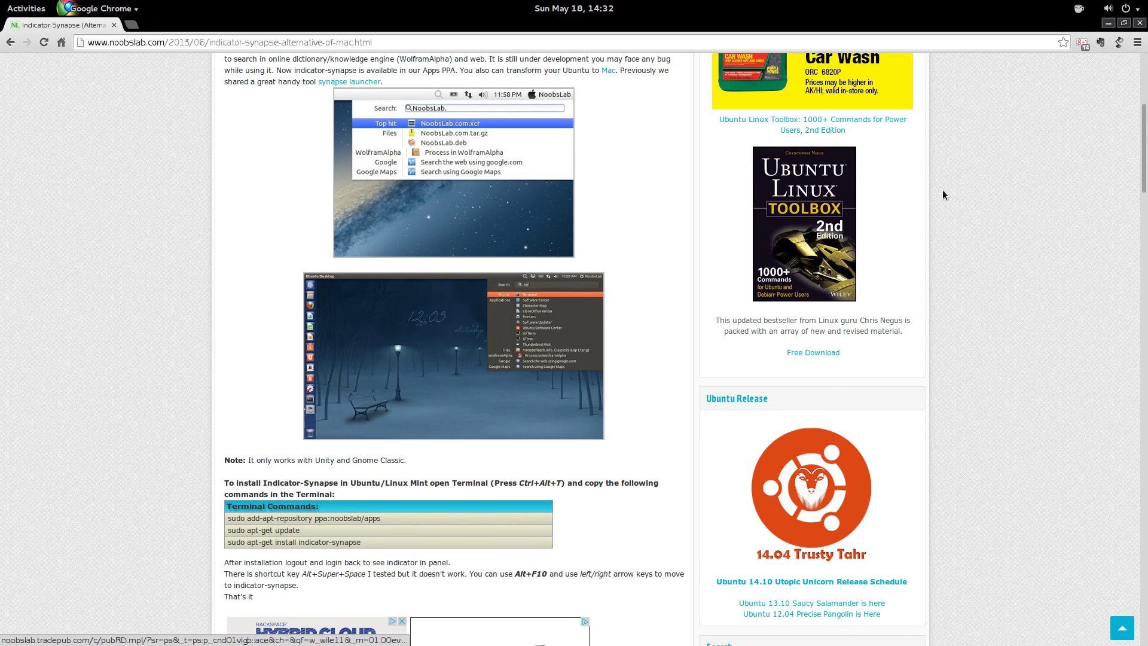
click(1141, 23)
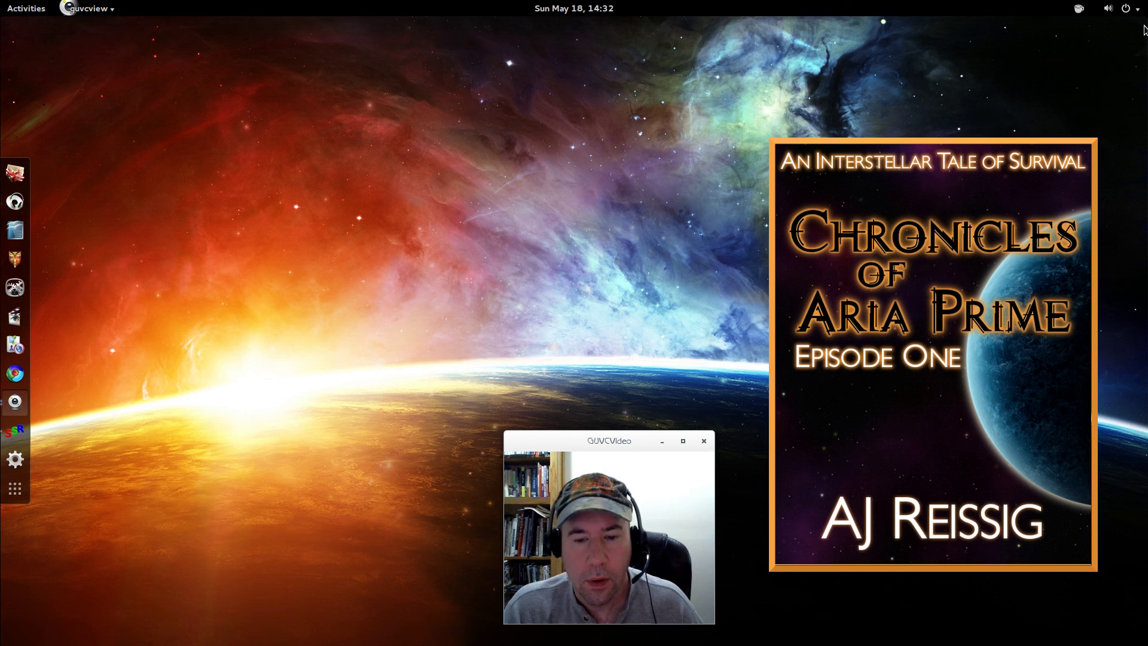